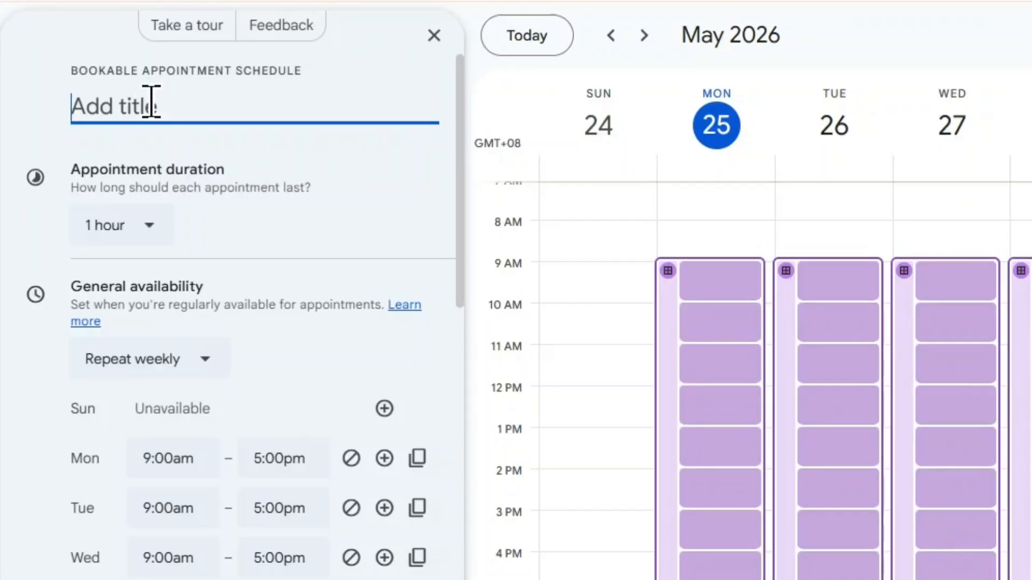
# - Title the appointment schedule "30-Minute Campaign Kickoff Call"
pyautogui.write('30-Minute Campaign Kickoff Call')
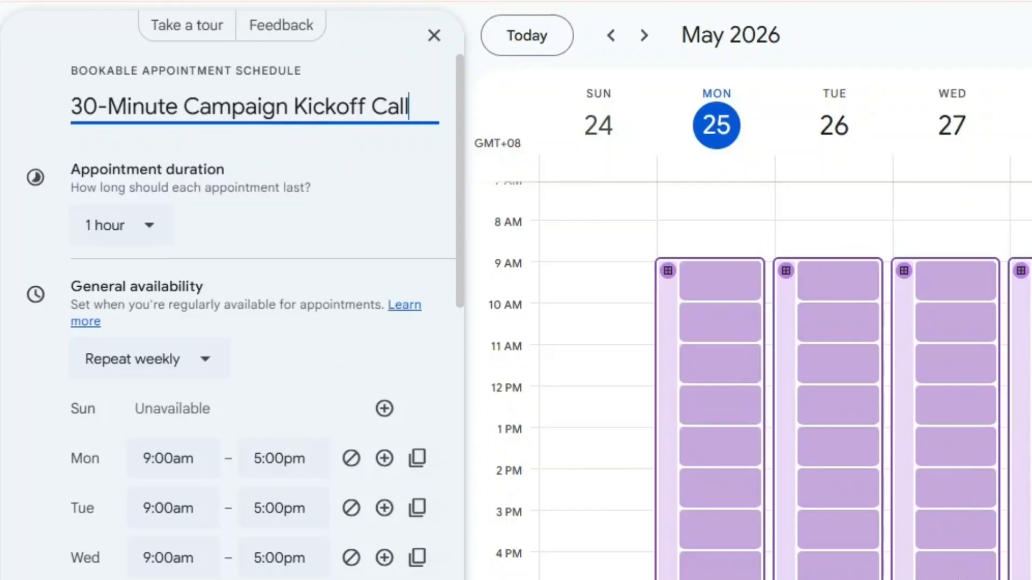
pyautogui.hotkey('alt', 'Tab')
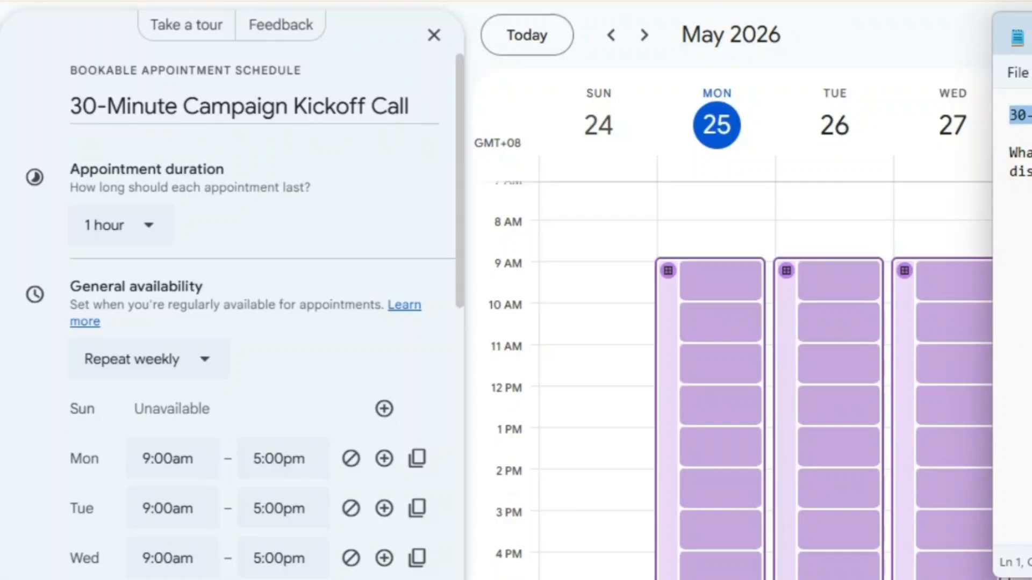
pyautogui.hotkey('alt', 'Tab')
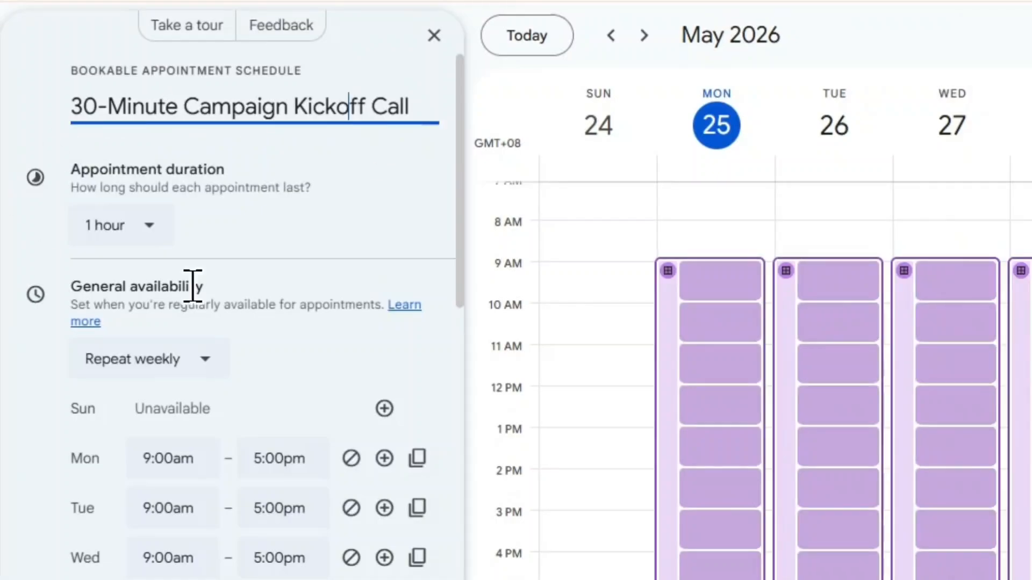
# - Set the appointment duration to 30 minutes, dismissing the custom duration option without using it
pyautogui.moveTo(65, 171); pyautogui.dragTo(334, 193)
pyautogui.click(340, 205)
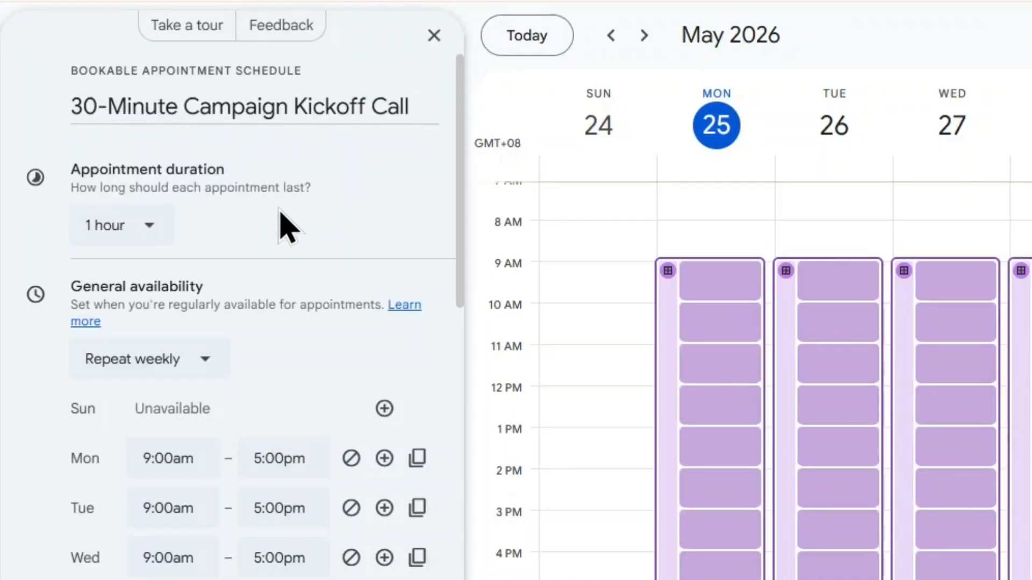
pyautogui.click(116, 228)
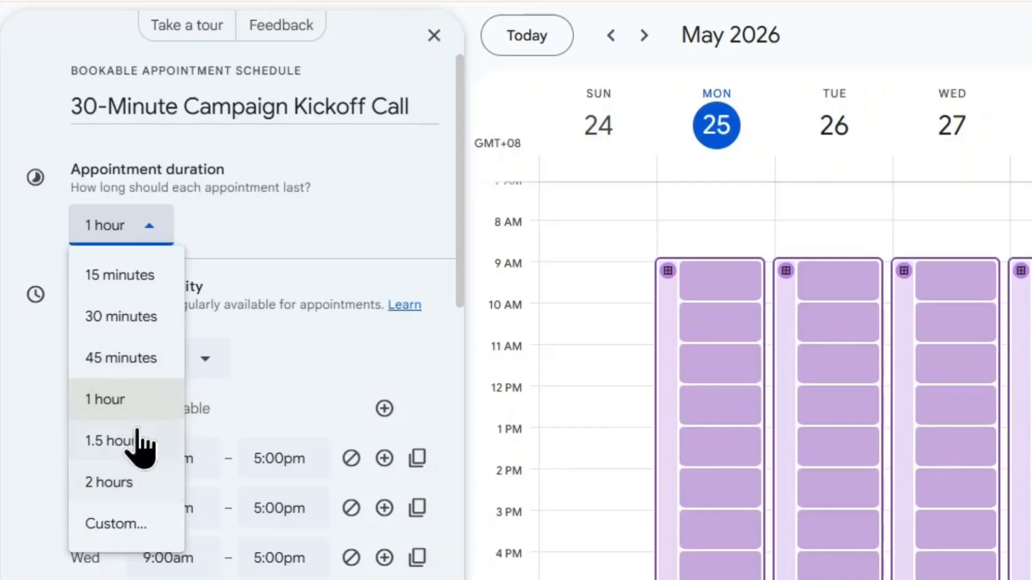
pyautogui.click(151, 524)
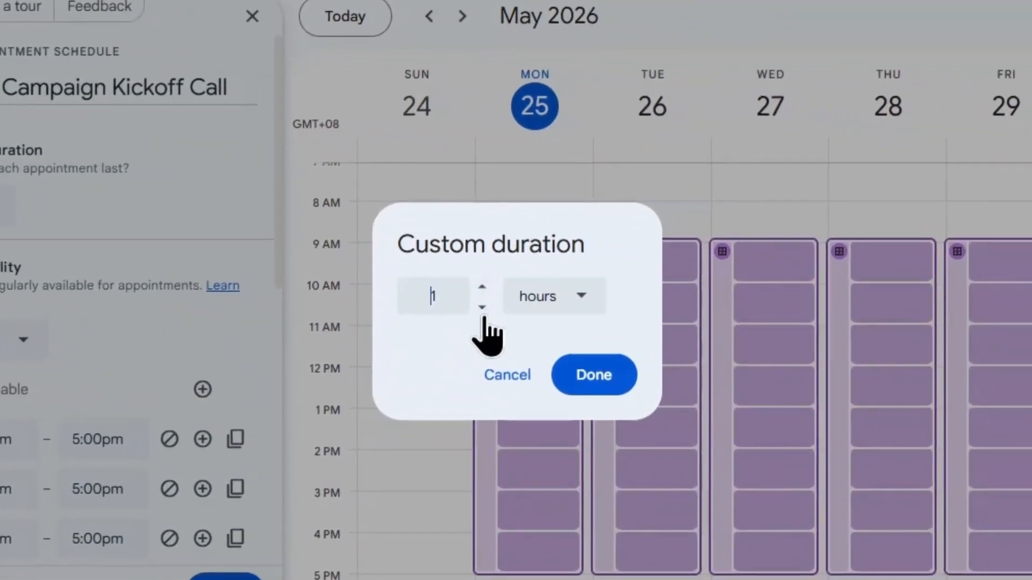
pyautogui.click(493, 373)
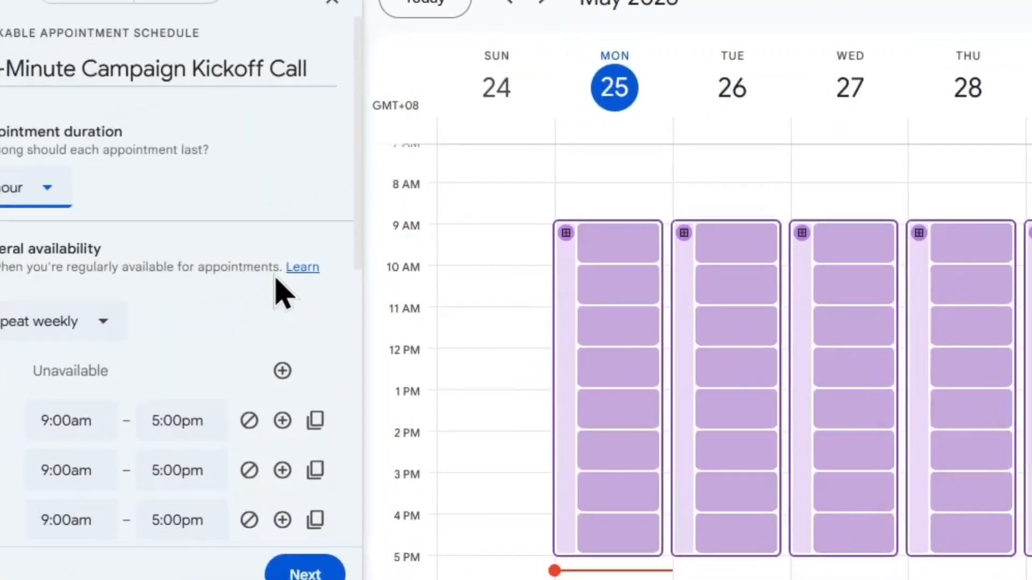
pyautogui.click(8, 207)
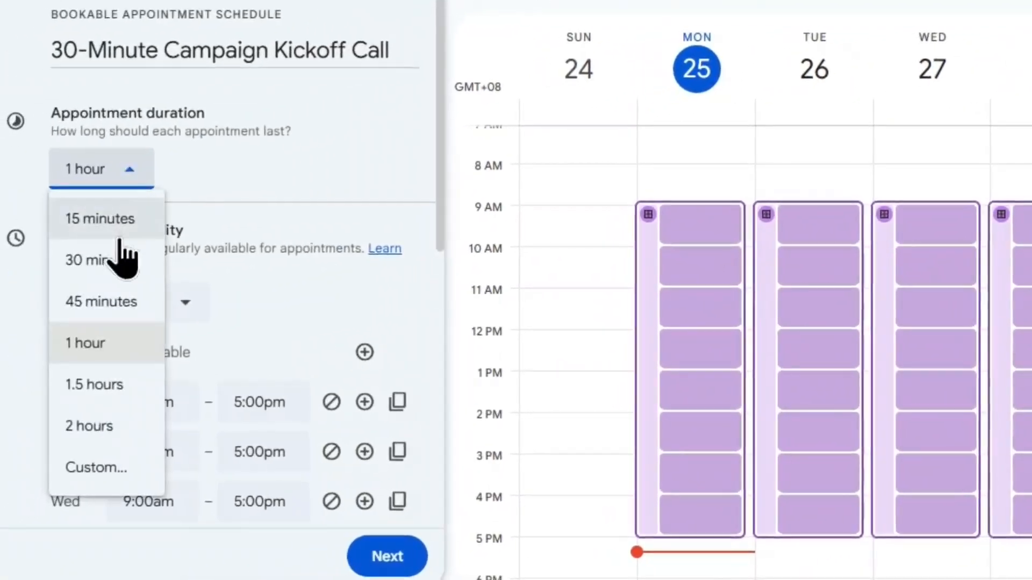
pyautogui.click(120, 263)
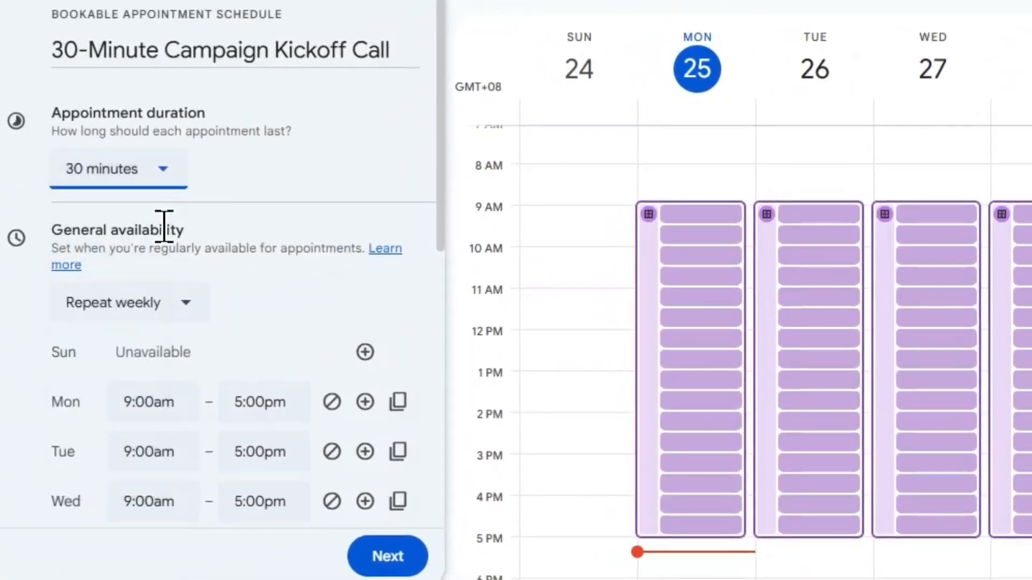
# - Mark Wednesday as unavailable all day in the weekly general availability
pyautogui.scroll(-4, 309, 195)
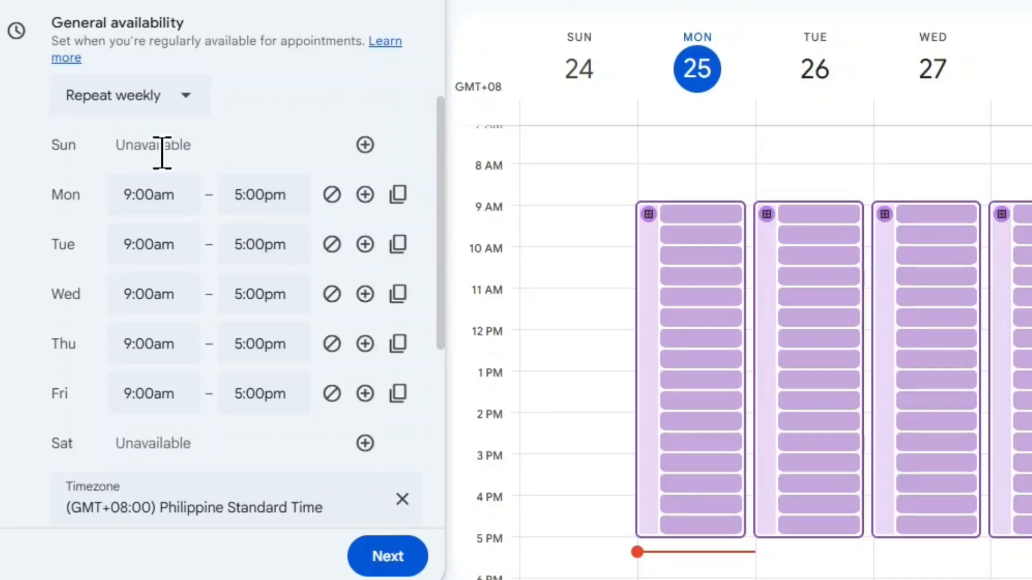
pyautogui.click(156, 185)
pyautogui.click(232, 195)
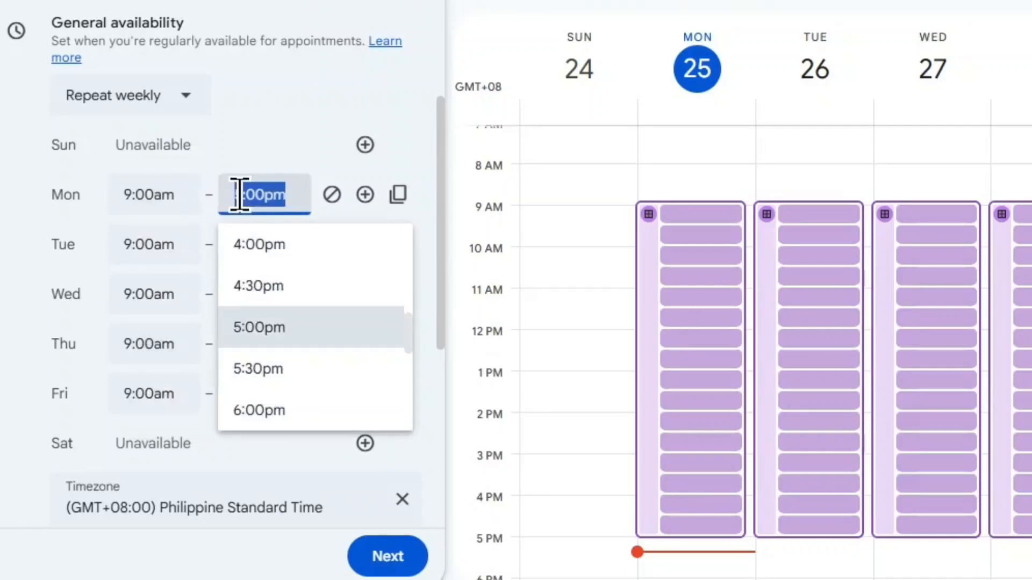
pyautogui.click(296, 151)
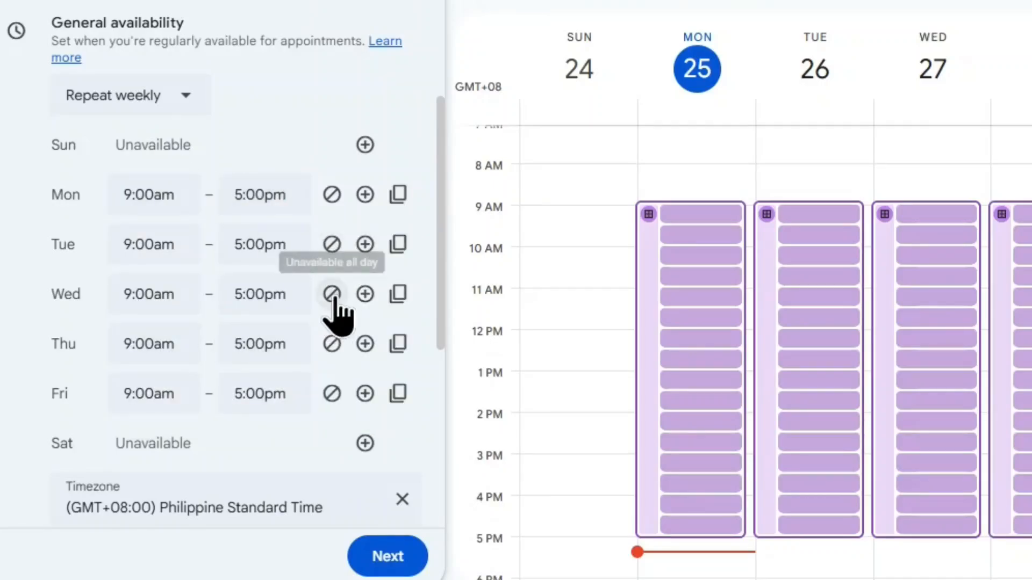
pyautogui.click(332, 294)
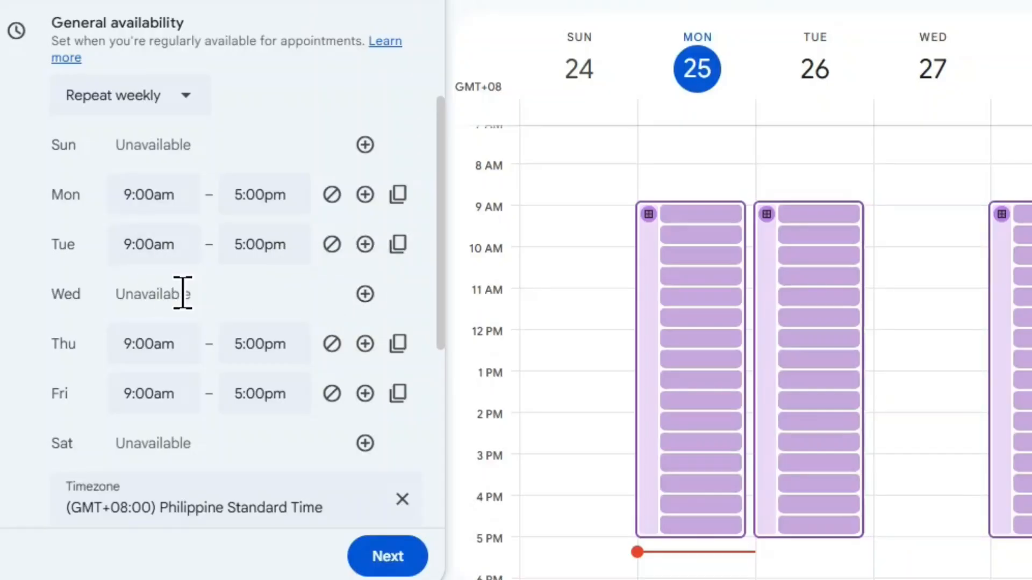
# - Add a second availability period on Thursday from 6:00pm to 7:00pm
pyautogui.click(365, 344)
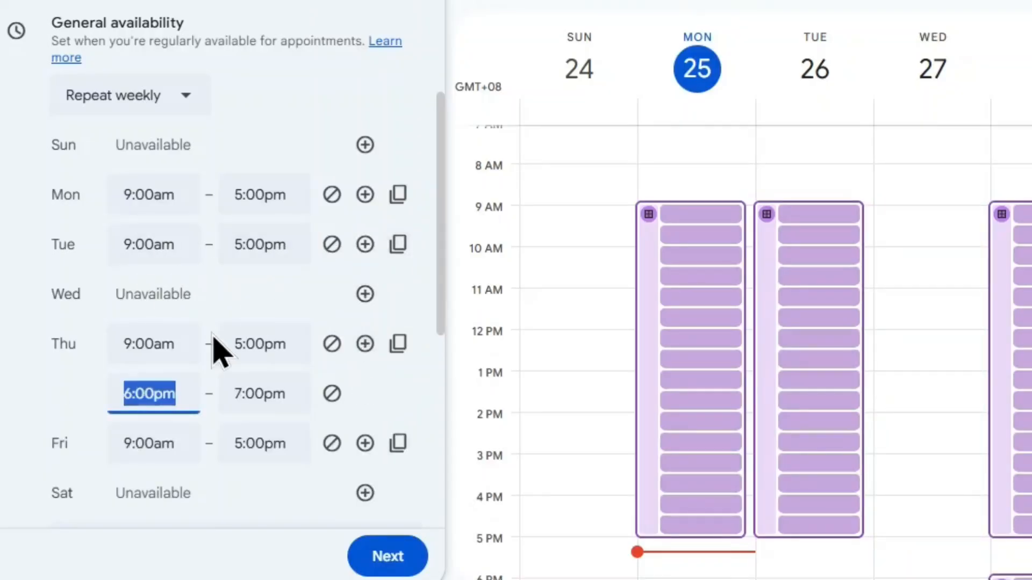
pyautogui.click(382, 397)
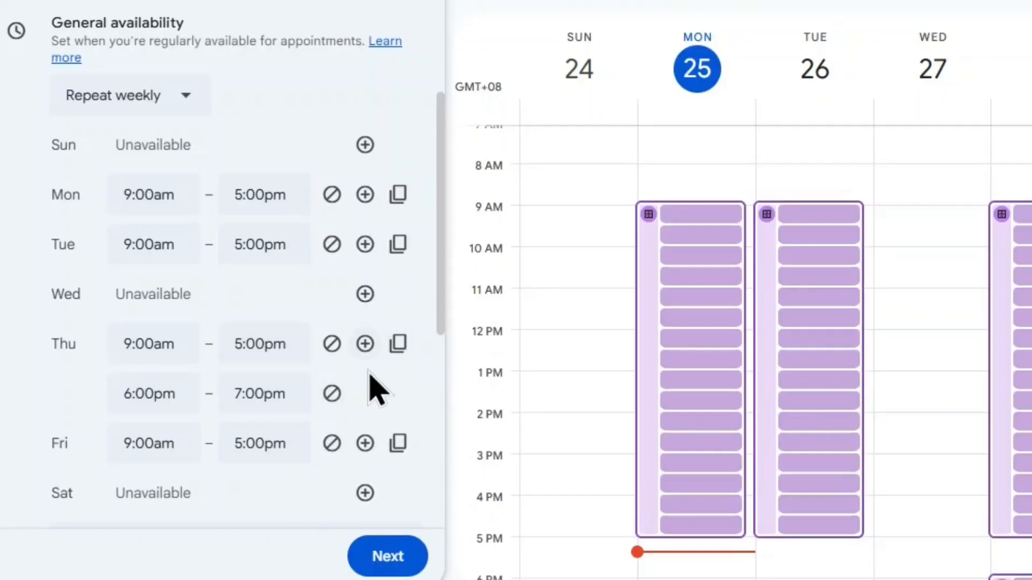
# - Set Monday's end time to 4:00pm and copy Monday's hours to the other available days
pyautogui.click(274, 195)
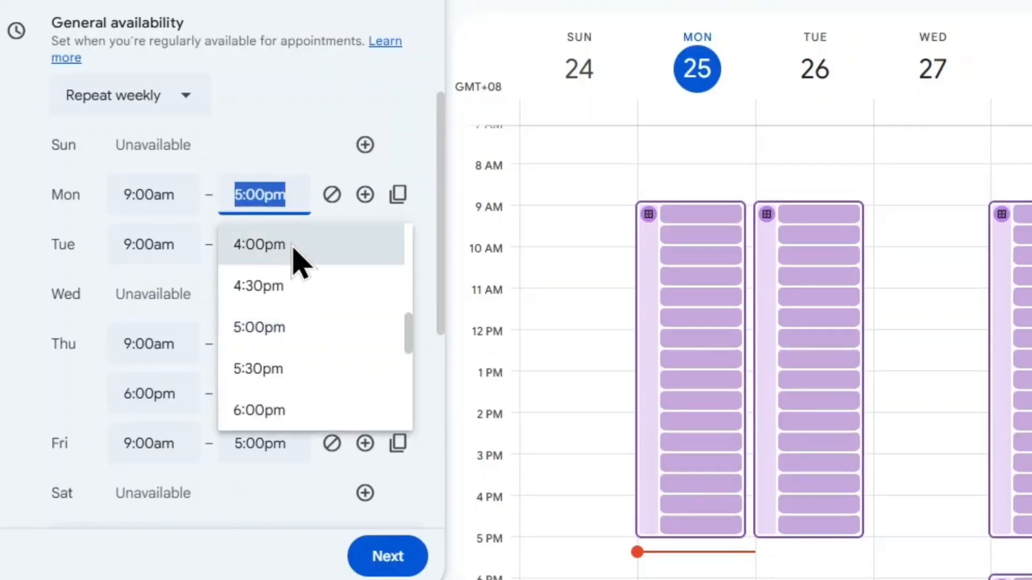
pyautogui.click(293, 249)
pyautogui.click(398, 194)
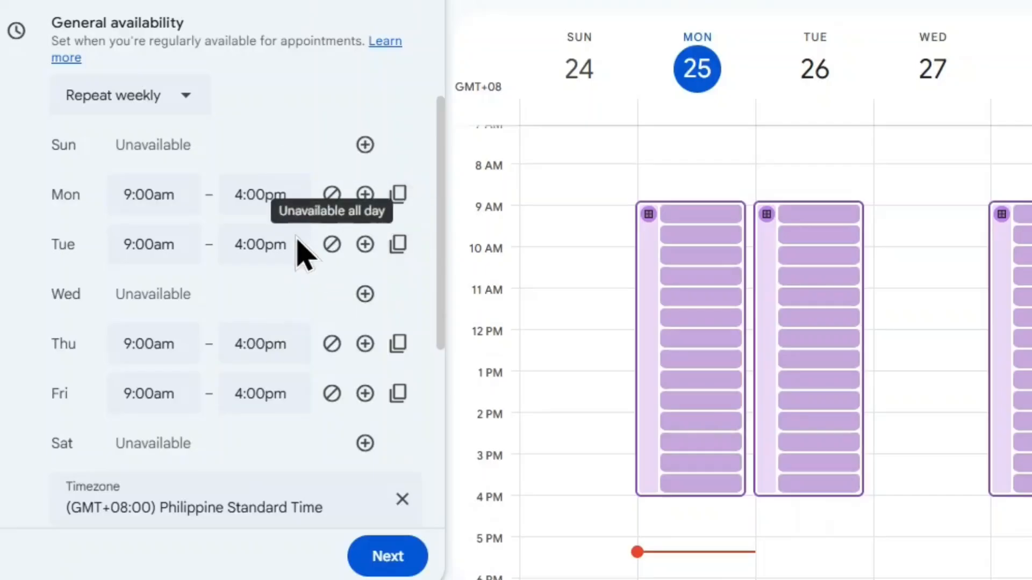
# - Set Monday's end time to 3:30pm and apply Monday's hours to all available days
pyautogui.click(273, 196)
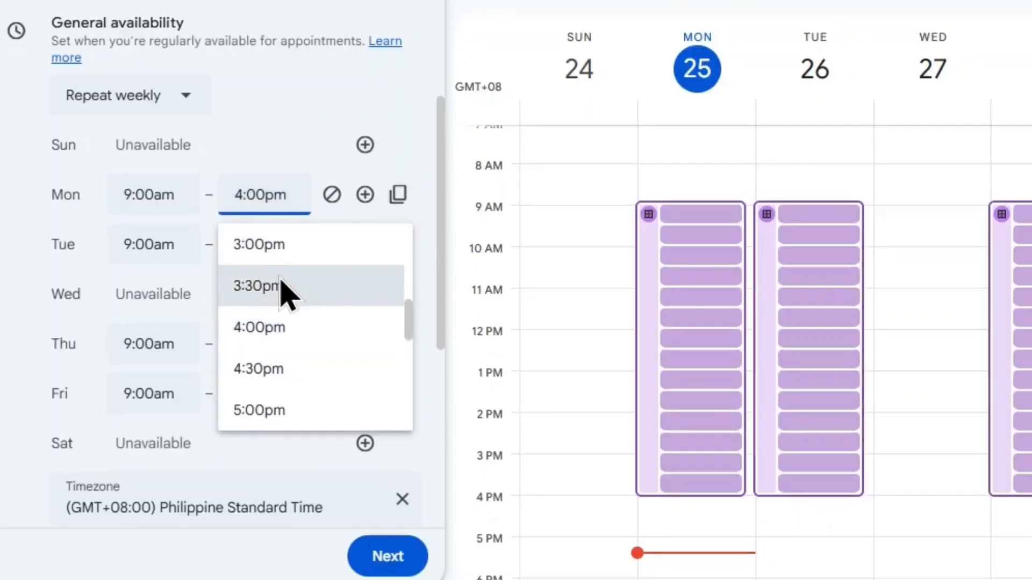
pyautogui.click(288, 290)
pyautogui.click(397, 194)
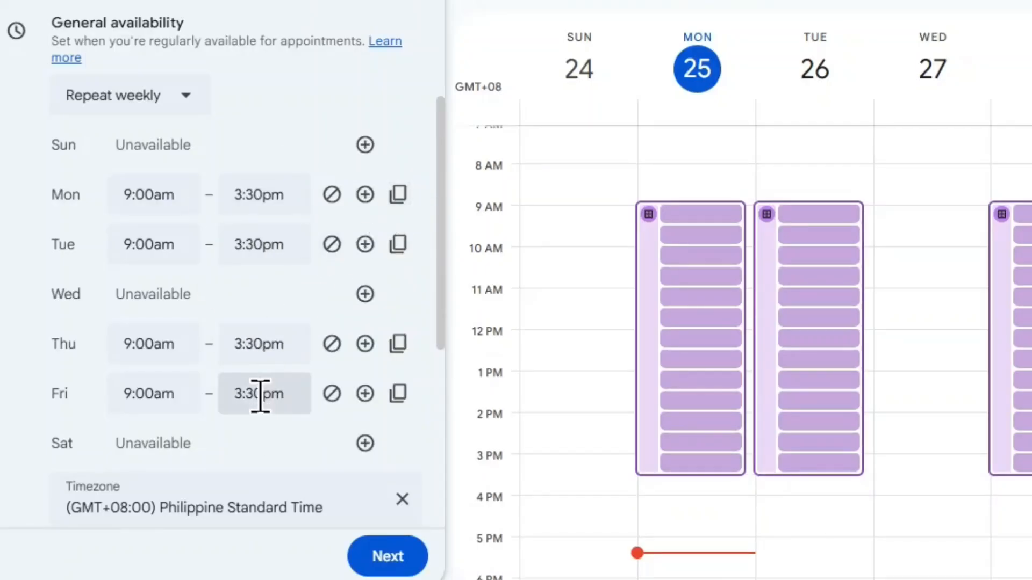
# - Set Monday's end time to 5:00pm and copy the 9:00am–5:00pm hours to all available days
pyautogui.click(276, 196)
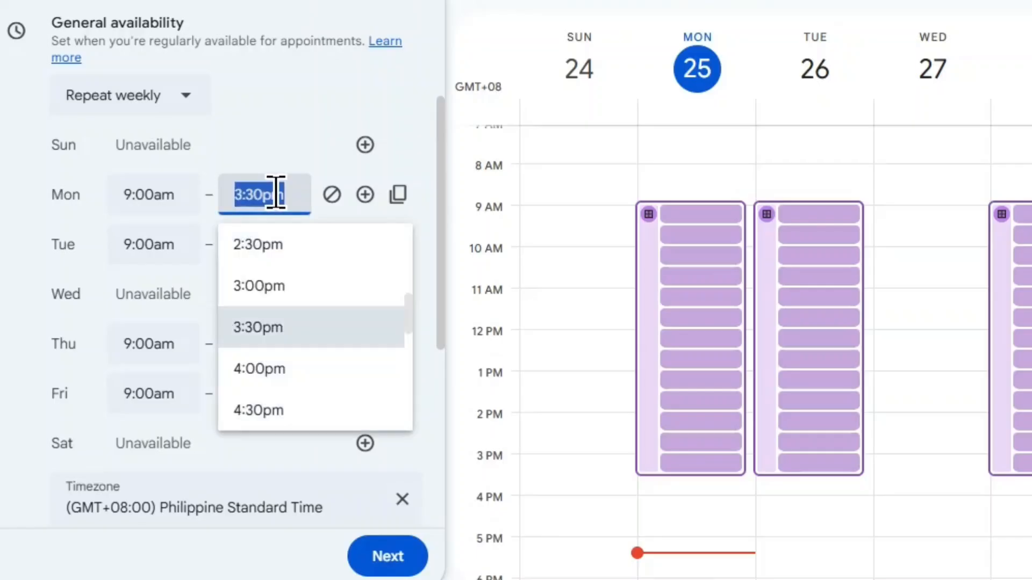
pyautogui.scroll(-1, 281, 376)
pyautogui.click(281, 347)
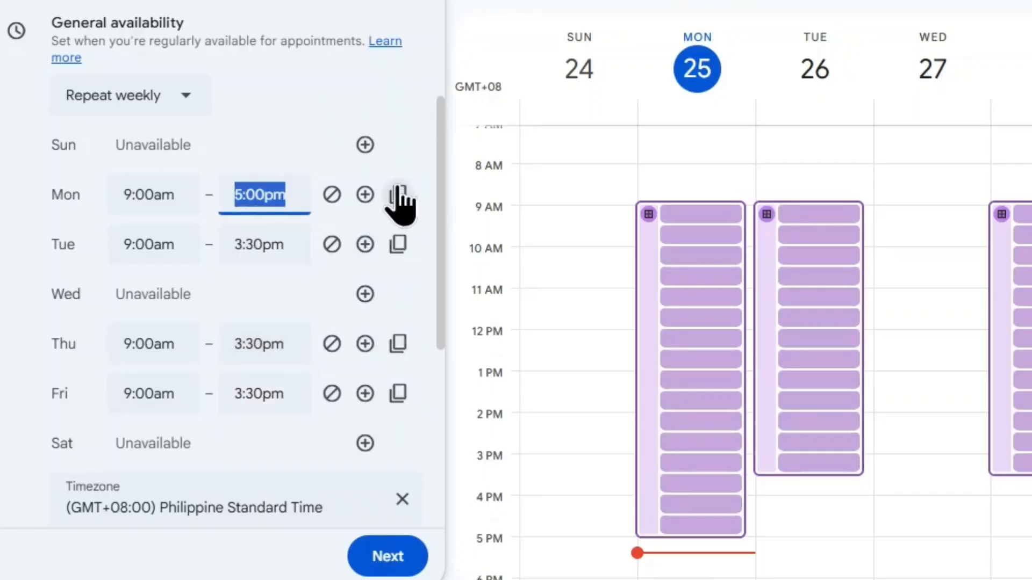
pyautogui.click(398, 195)
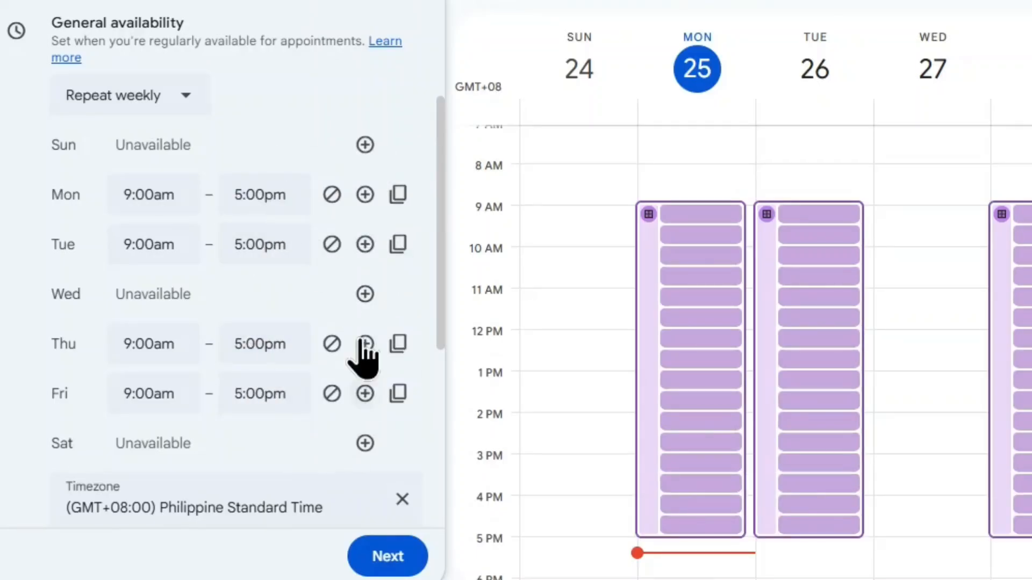
# - Check the timezone below the weekly hours and expand the scheduling window settings
pyautogui.scroll(-4, 258, 346)
pyautogui.scroll(4, 258, 346)
pyautogui.scroll(-4, 260, 346)
pyautogui.click(237, 301)
pyautogui.click(157, 392)
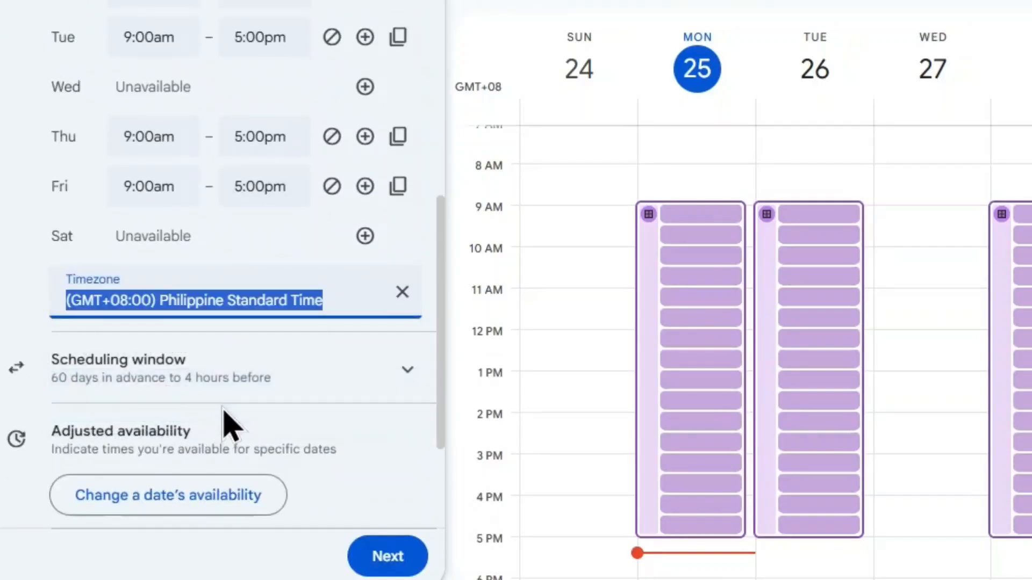
pyautogui.scroll(-3, 341, 395)
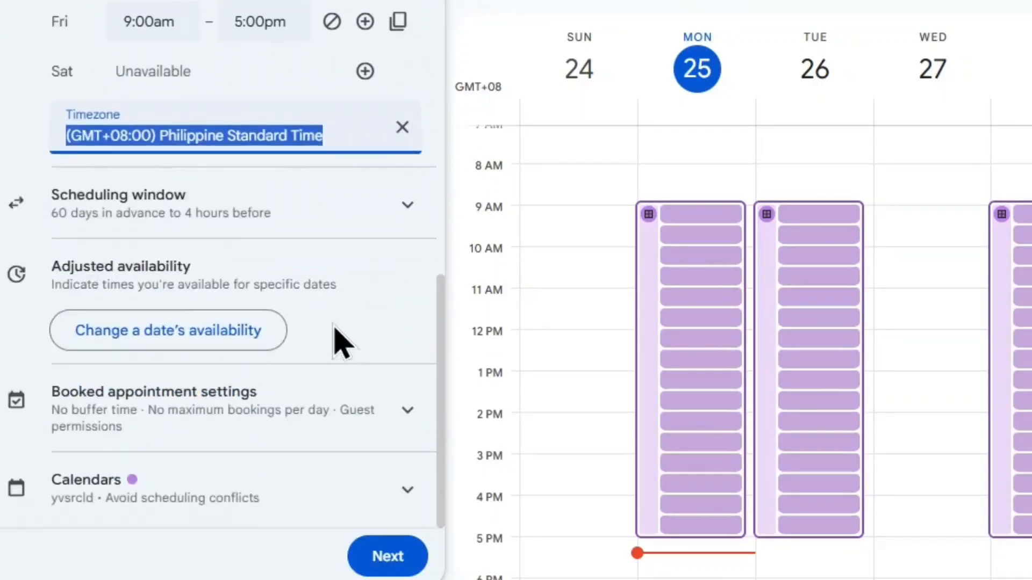
pyautogui.click(258, 88)
pyautogui.scroll(2, 286, 181)
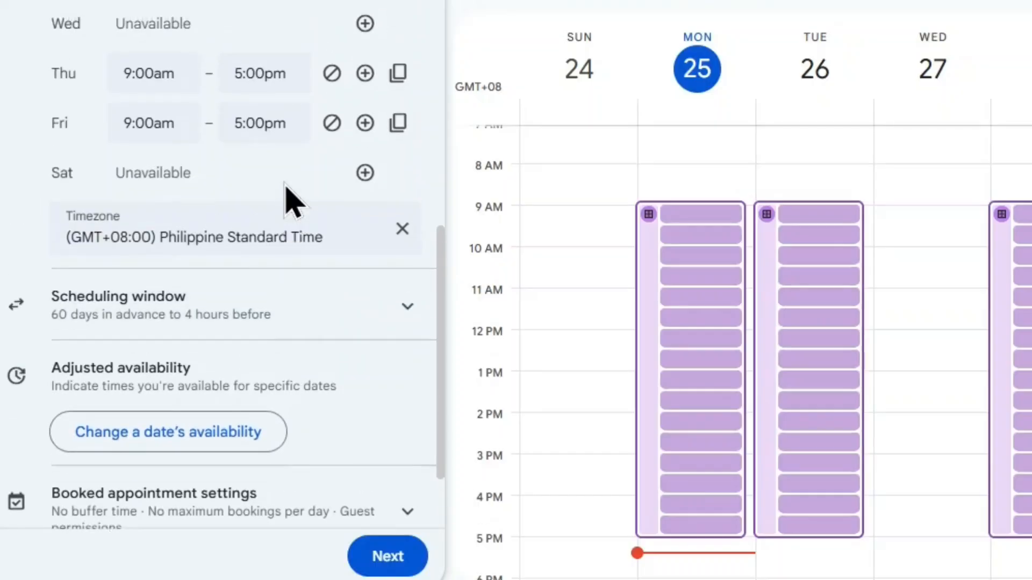
pyautogui.scroll(-2, 286, 181)
pyautogui.click(287, 199)
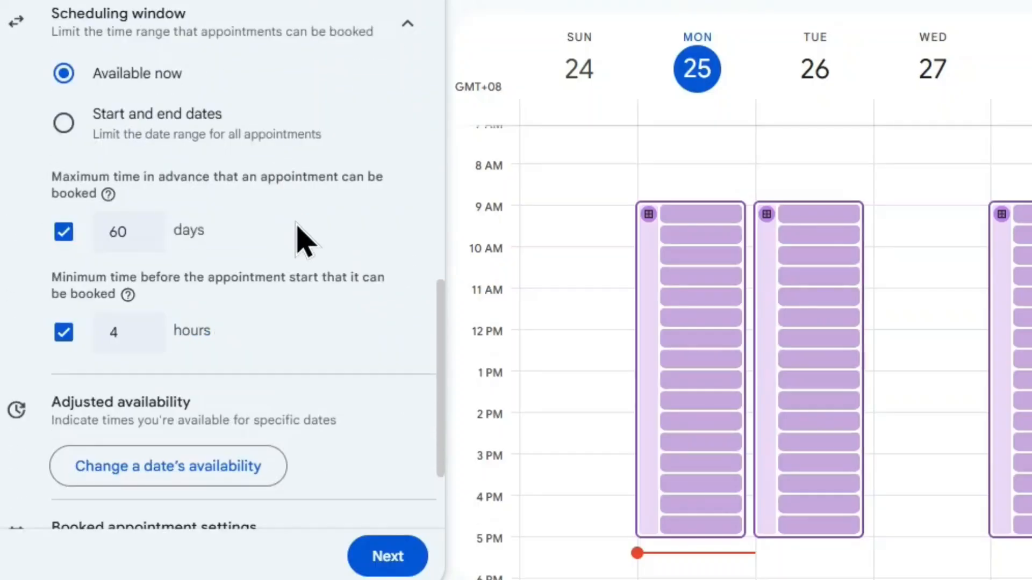
pyautogui.scroll(2, 328, 215)
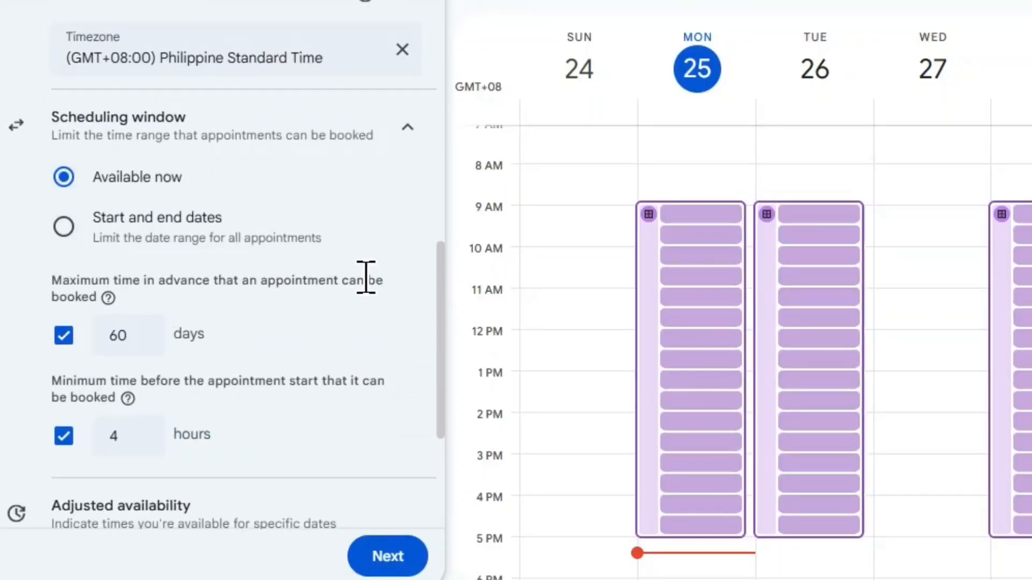
pyautogui.scroll(-2, 362, 281)
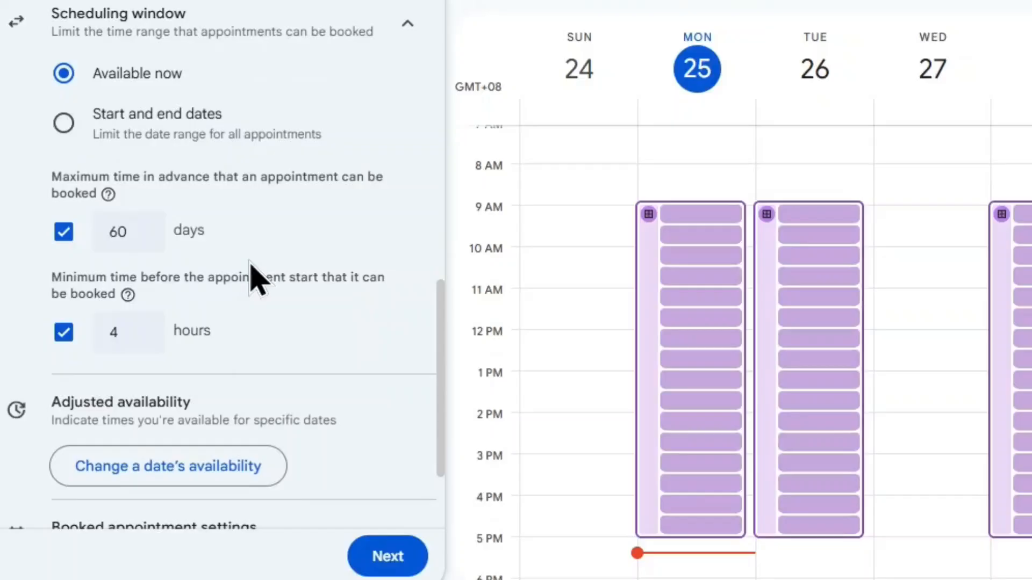
# - Turn the 60-day maximum advance booking limit off and back on
pyautogui.click(64, 232)
pyautogui.click(63, 233)
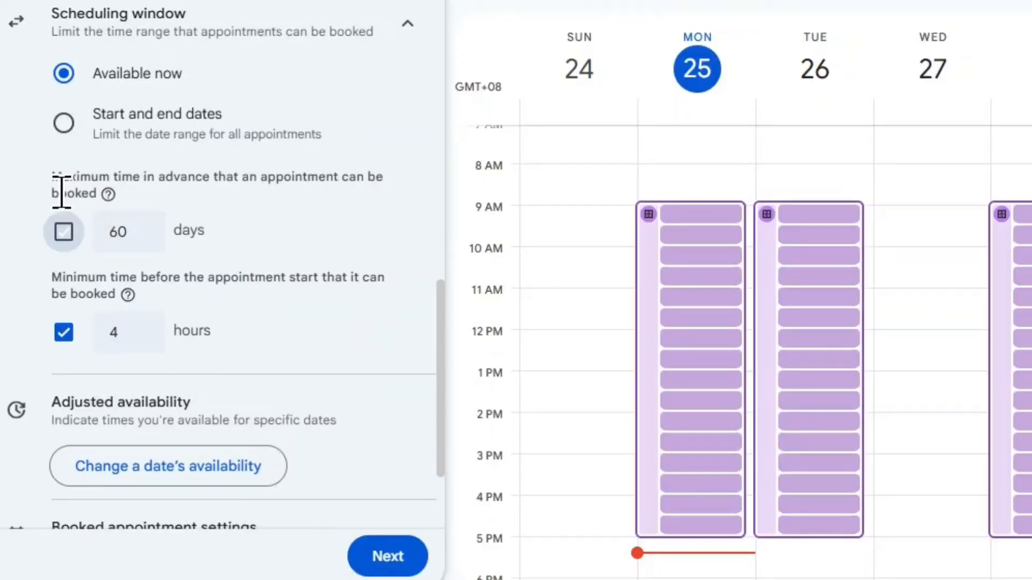
pyautogui.moveTo(50, 172); pyautogui.dragTo(122, 191)
pyautogui.click(321, 215)
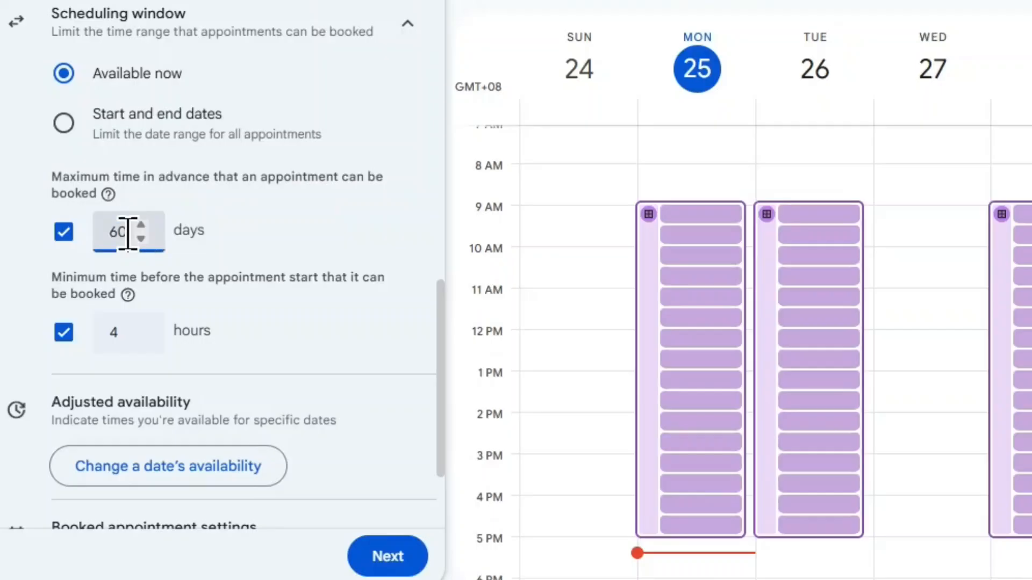
pyautogui.click(280, 227)
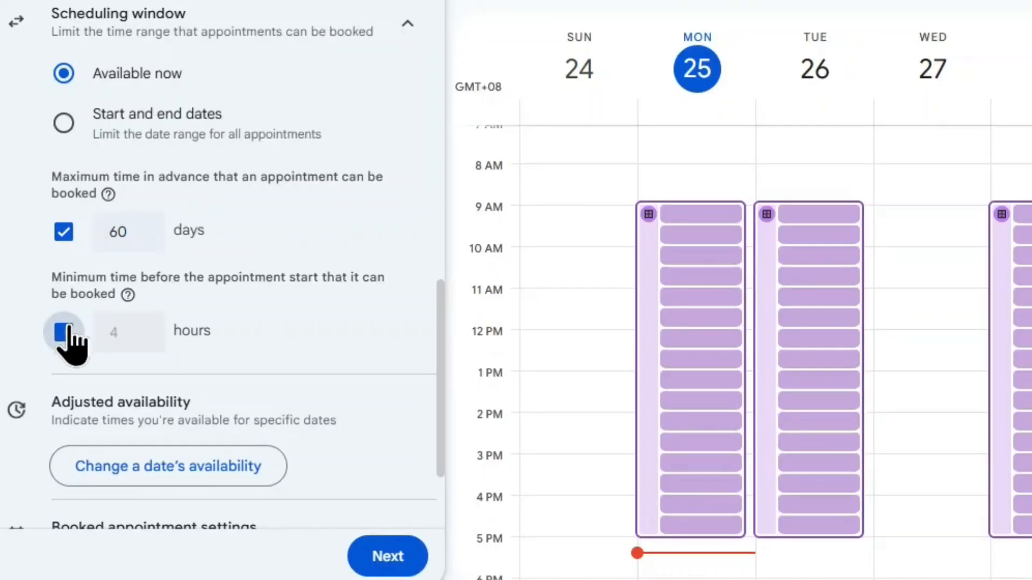
# - Set the minimum time before the appointment start that it can be booked to 24 hours
pyautogui.click(141, 340)
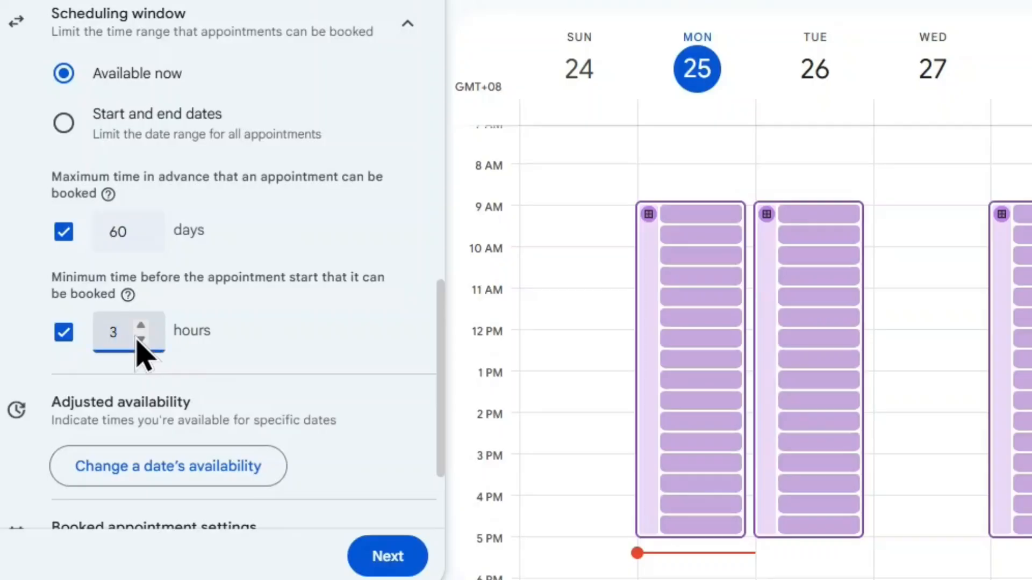
pyautogui.click(140, 325)
pyautogui.write('24')
pyautogui.click(265, 318)
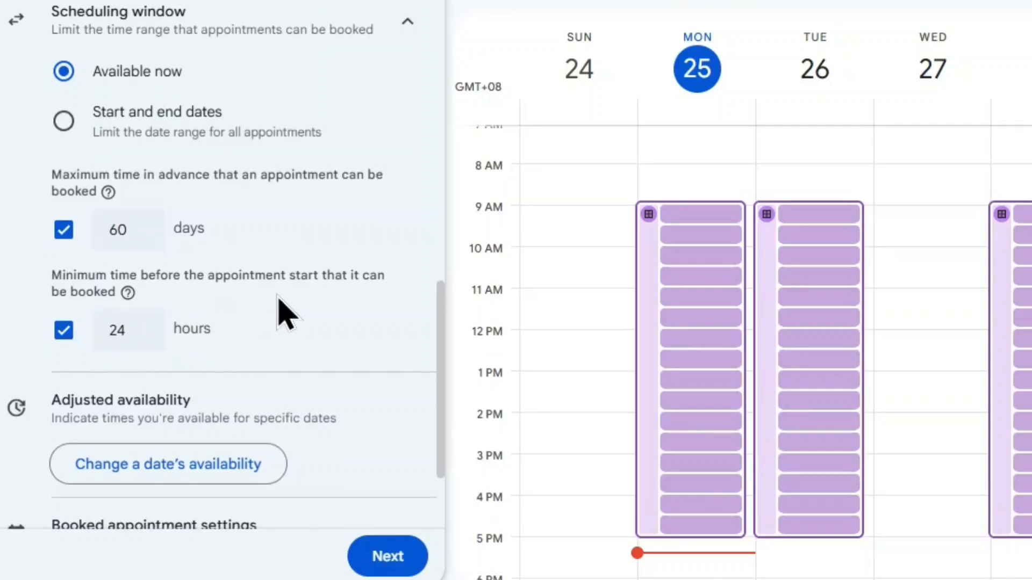
pyautogui.scroll(-2, 278, 307)
pyautogui.scroll(2, 278, 306)
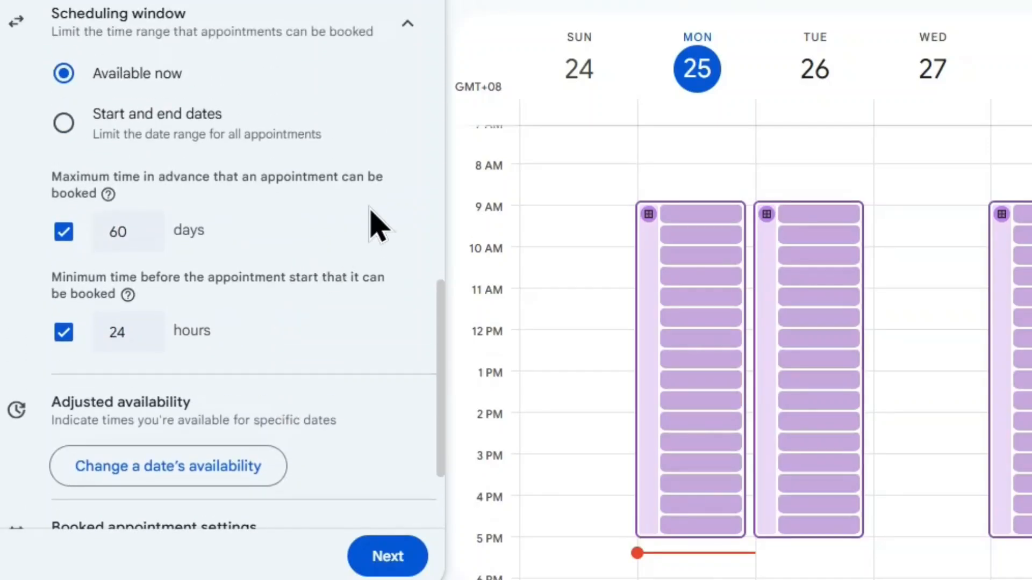
pyautogui.scroll(-3, 369, 221)
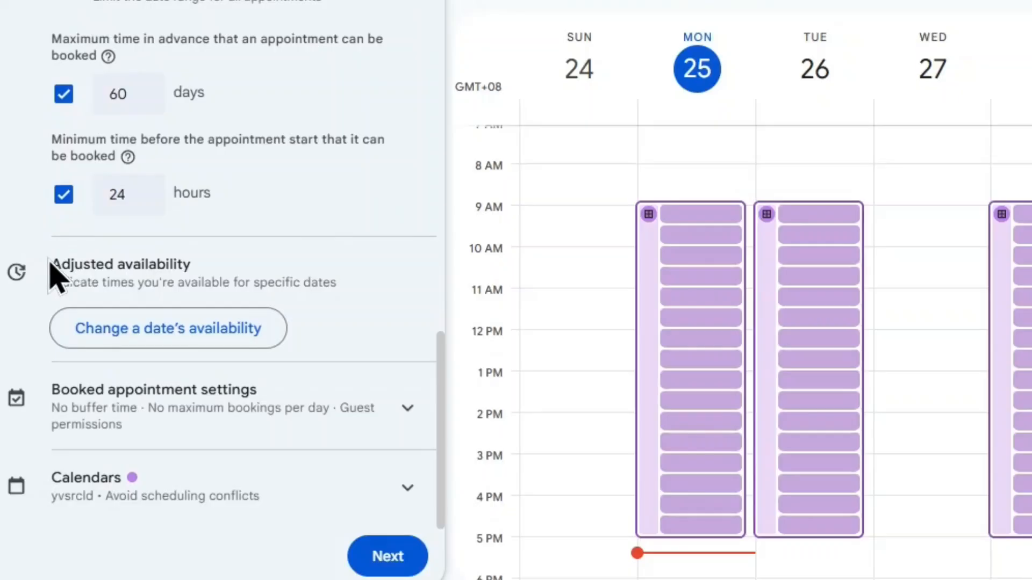
# - Add May 28, 2026 as an adjusted availability date, mark it unavailable, and restore a time range for it
pyautogui.moveTo(51, 263); pyautogui.dragTo(372, 298)
pyautogui.click(371, 296)
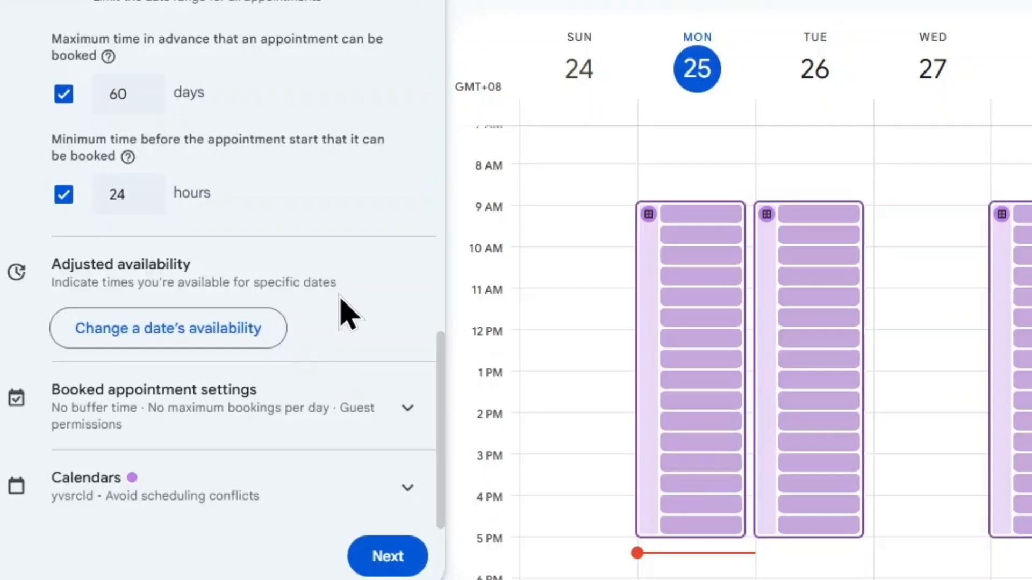
pyautogui.click(204, 341)
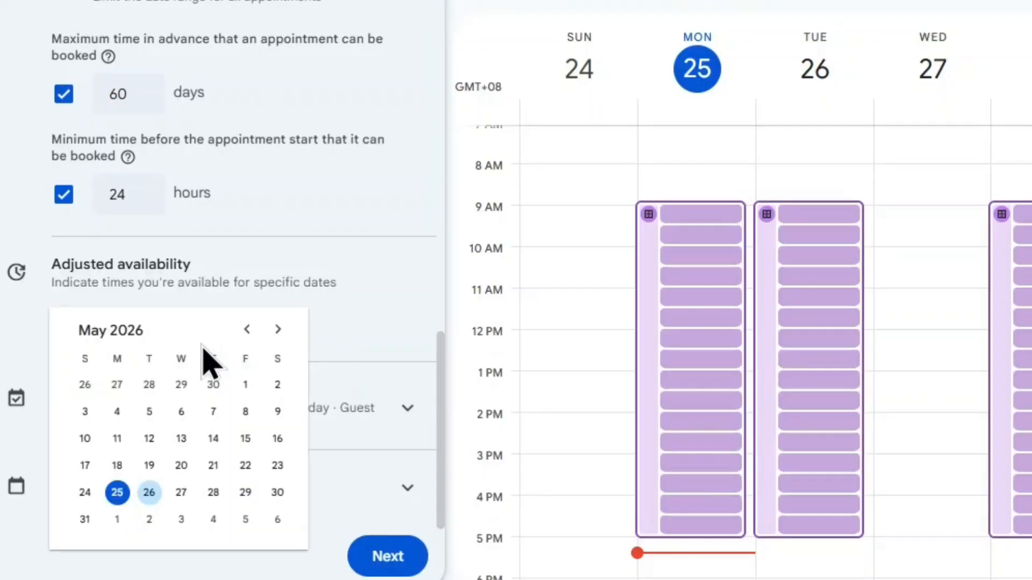
pyautogui.click(214, 493)
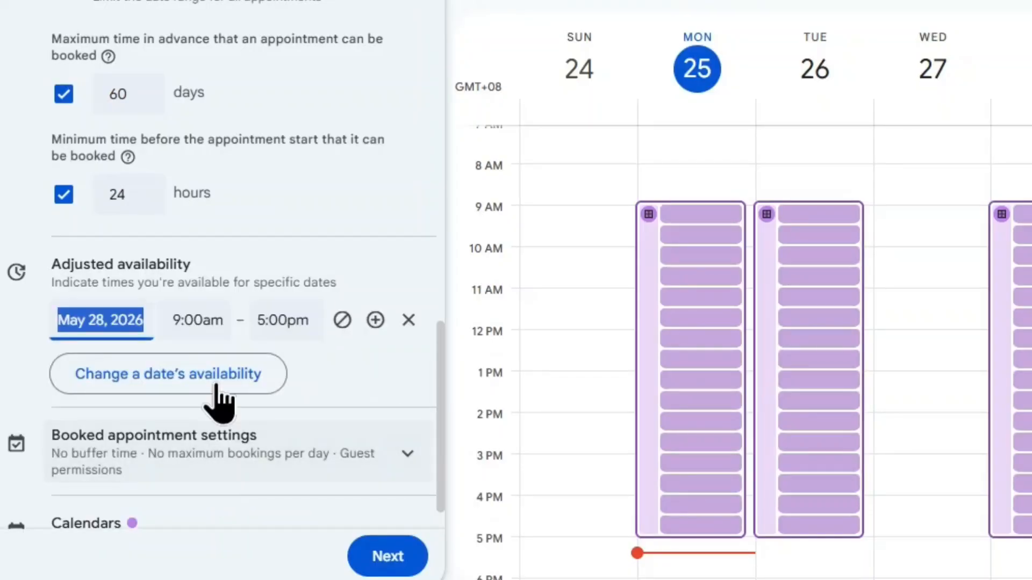
pyautogui.click(341, 321)
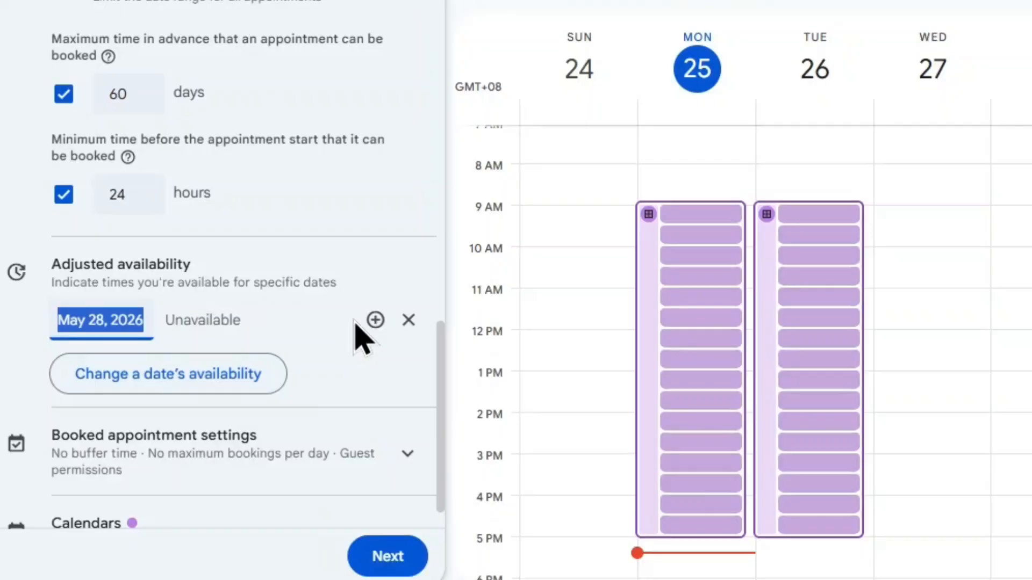
pyautogui.click(374, 320)
# - Set the adjusted hours for May 28, 2026 to 8:00am–4:00pm
pyautogui.click(211, 320)
pyautogui.click(240, 367)
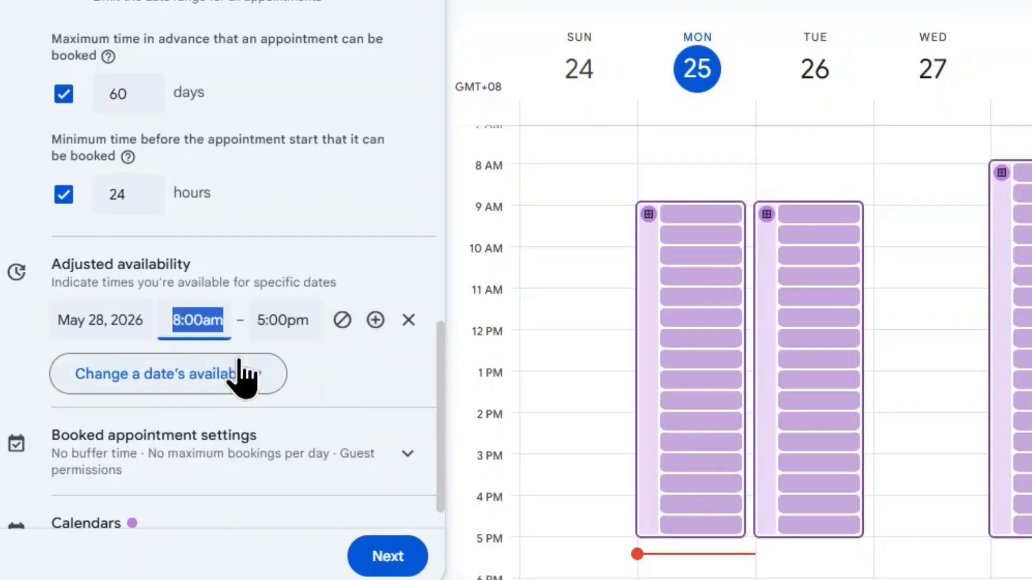
pyautogui.click(280, 319)
pyautogui.click(331, 351)
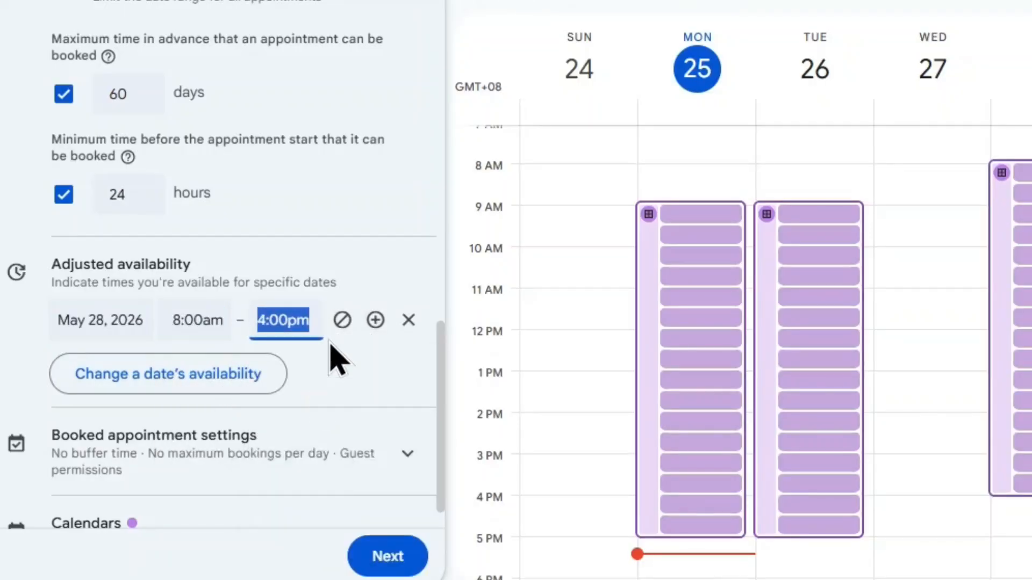
pyautogui.click(355, 348)
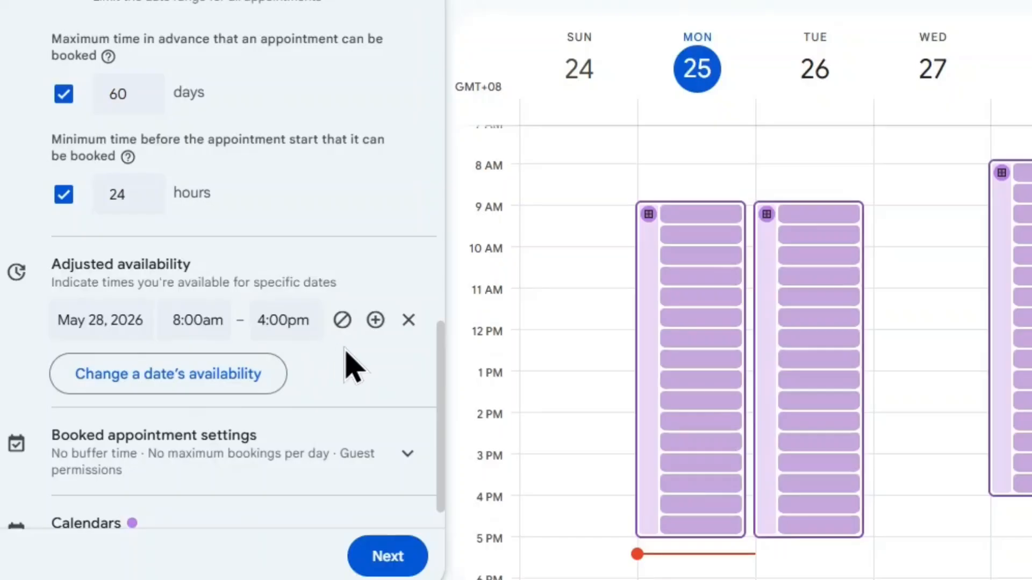
# - Expand the booked appointment settings and turn on buffer time between appointment slots
pyautogui.scroll(-1, 347, 352)
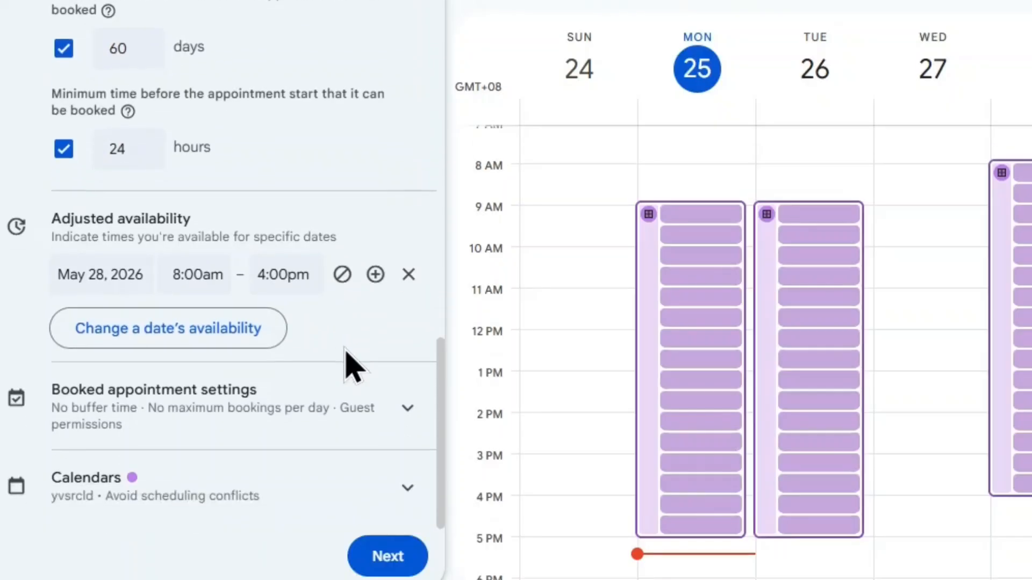
pyautogui.click(277, 359)
pyautogui.scroll(2, 395, 290)
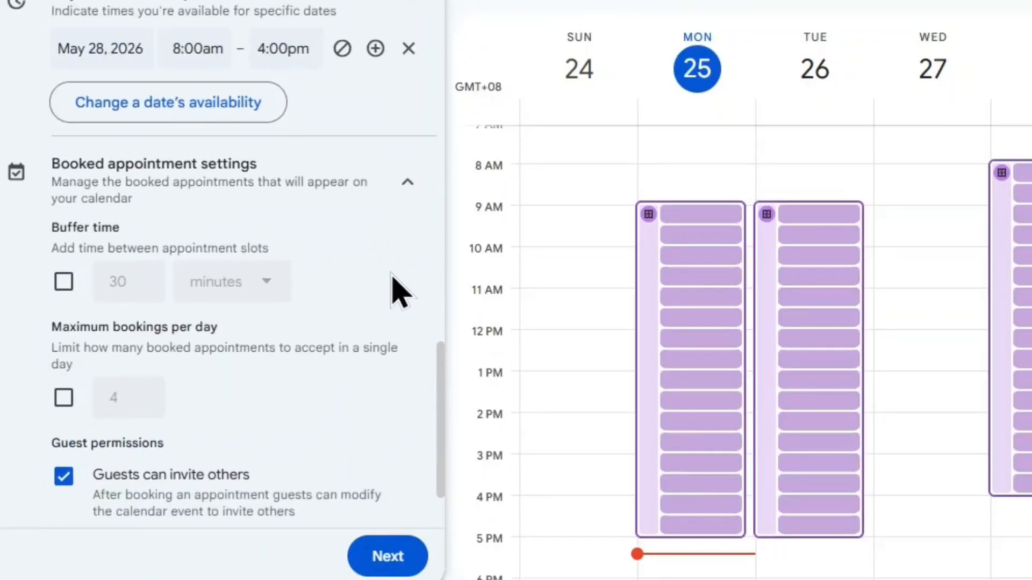
pyautogui.click(63, 281)
pyautogui.moveTo(52, 222); pyautogui.dragTo(341, 265)
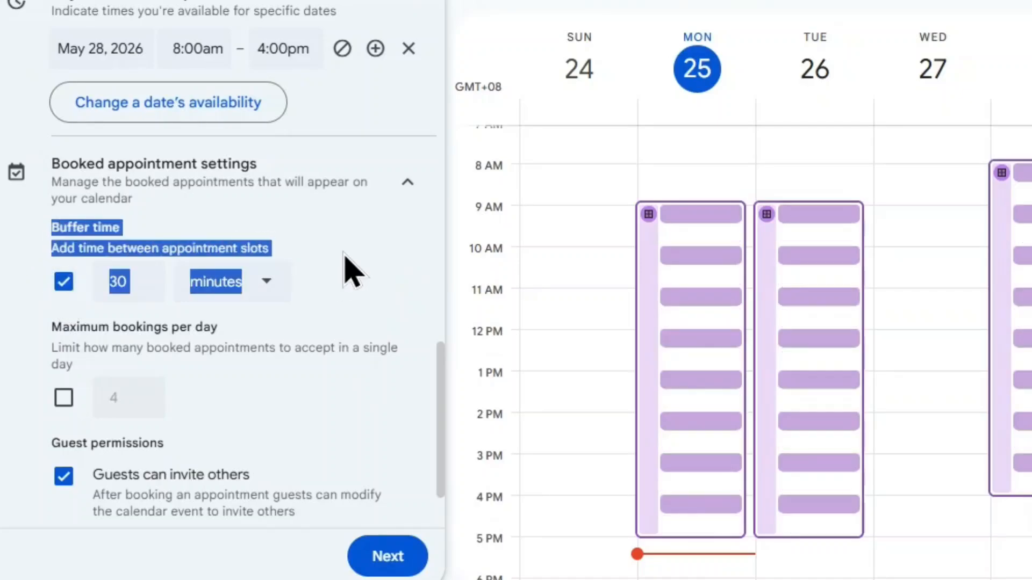
pyautogui.click(344, 257)
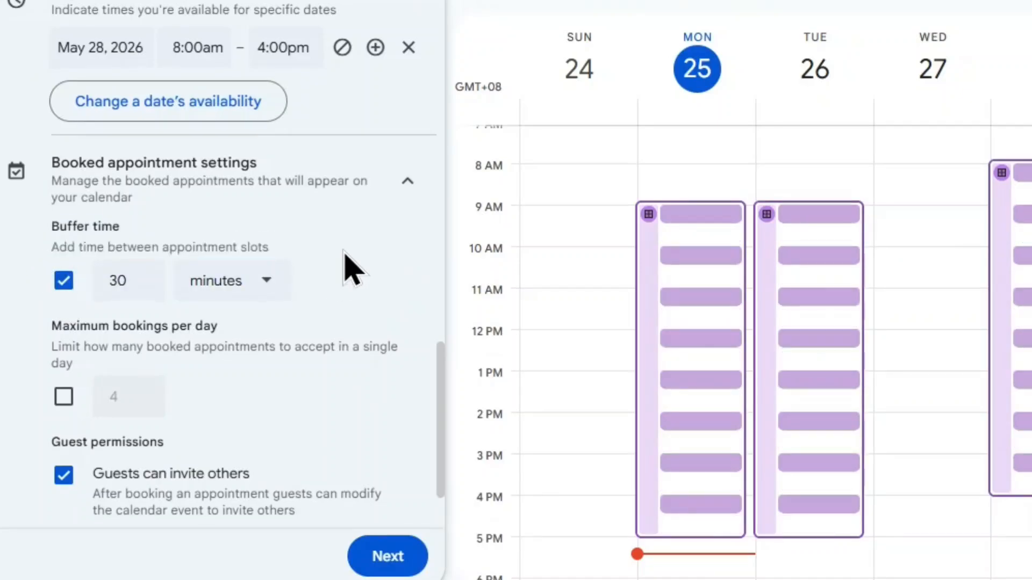
# - Set the buffer time to 10 minutes and limit the maximum bookings per day to 5
pyautogui.scroll(-2, 322, 247)
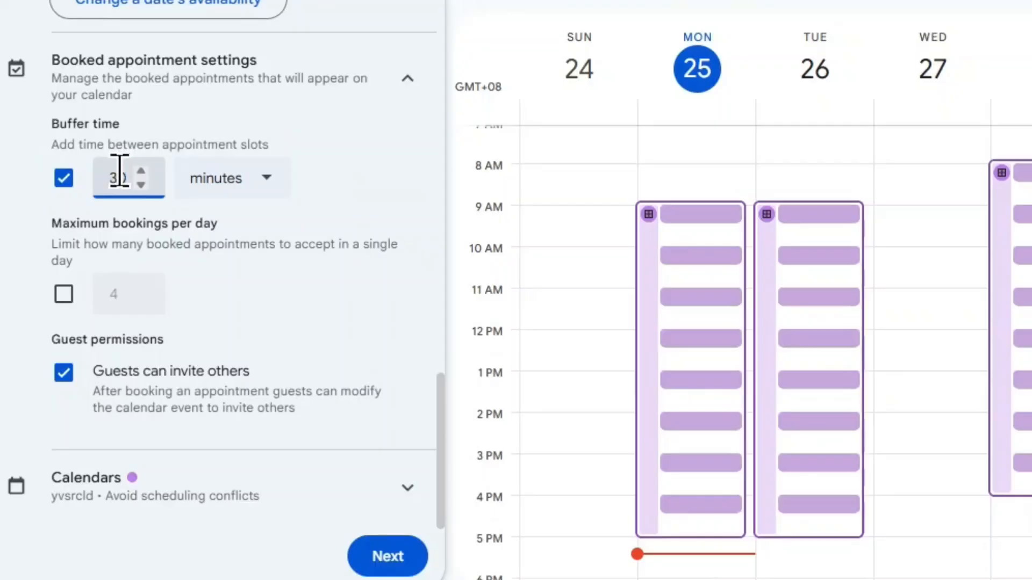
pyautogui.press('BackSpace')
pyautogui.write('1')
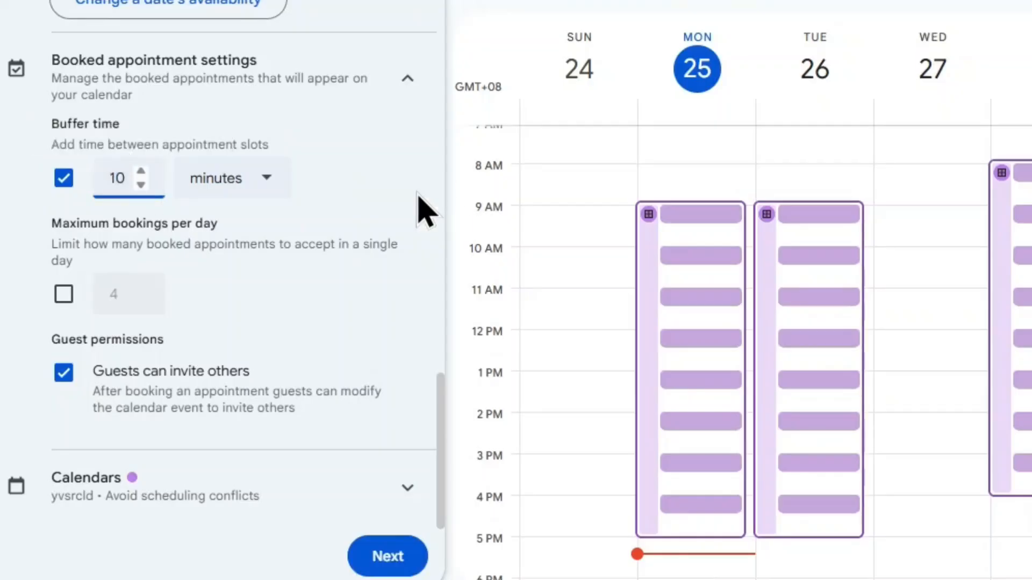
pyautogui.click(262, 183)
pyautogui.click(376, 186)
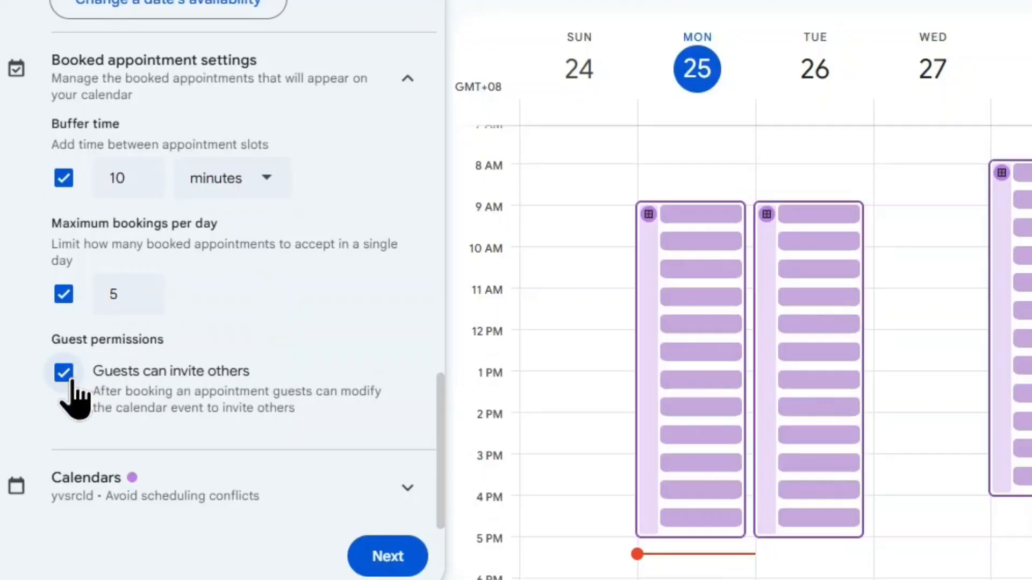
# - Turn off the guest permission that lets guests invite others
pyautogui.click(65, 373)
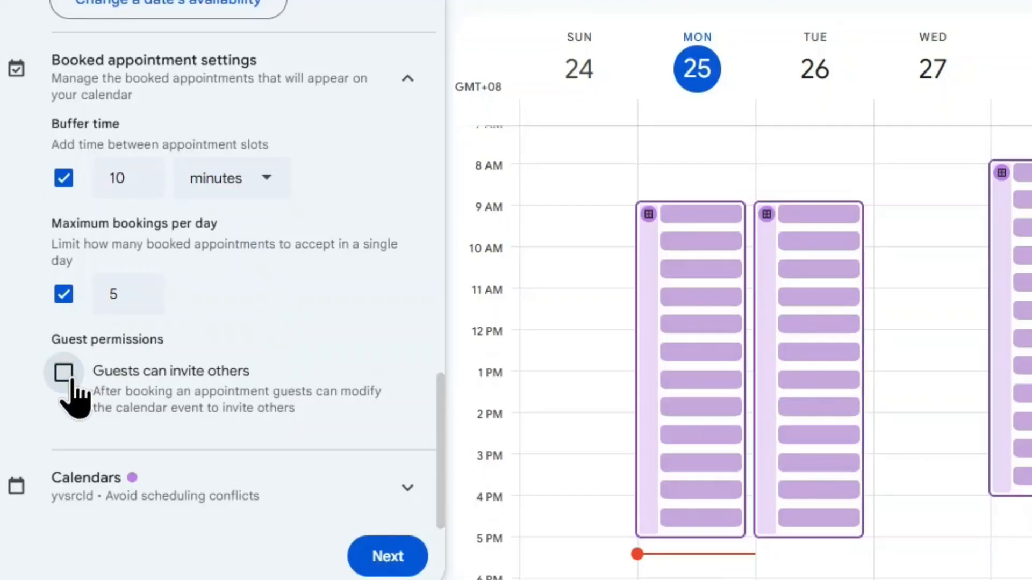
pyautogui.click(71, 379)
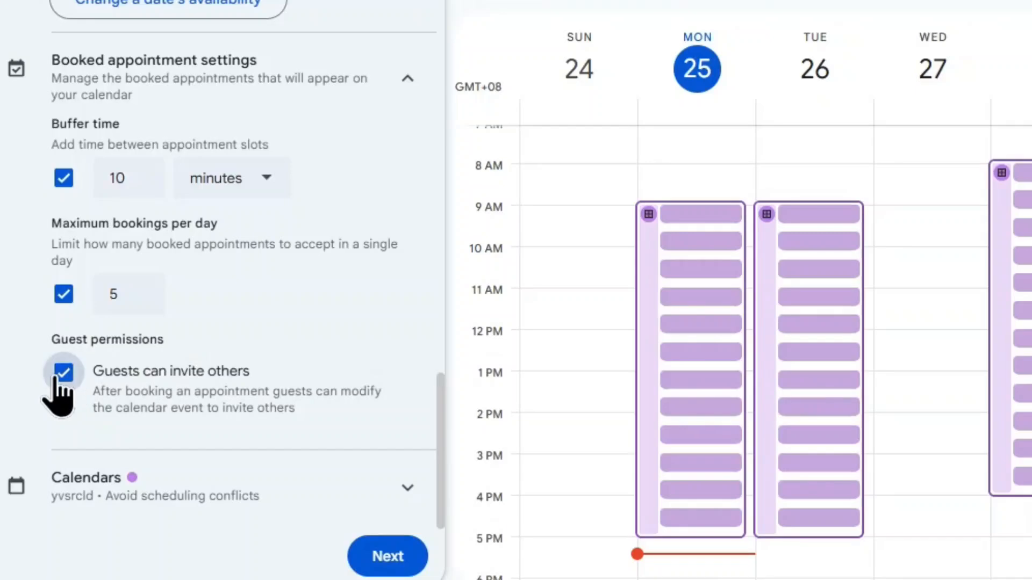
pyautogui.click(62, 376)
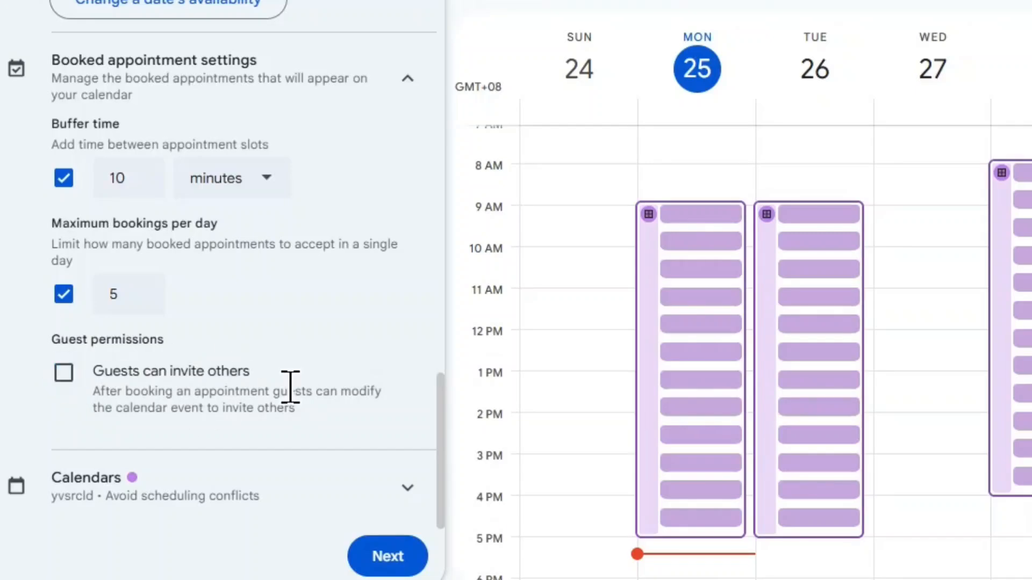
# - Examine the calendar color choices and the option to check calendars for availability, leaving that check on
pyautogui.click(291, 487)
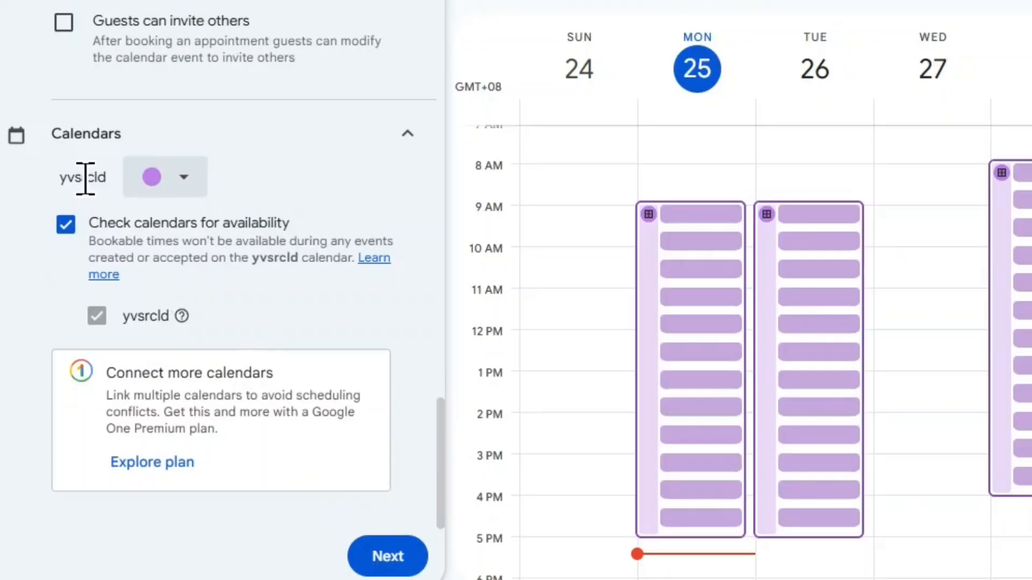
pyautogui.click(188, 185)
pyautogui.click(269, 184)
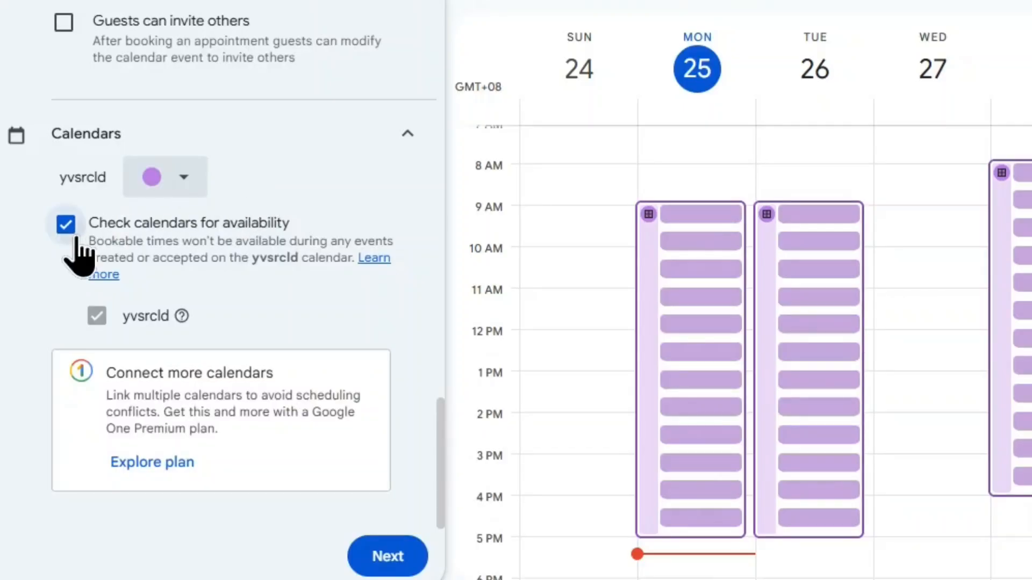
pyautogui.click(65, 224)
pyautogui.click(66, 478)
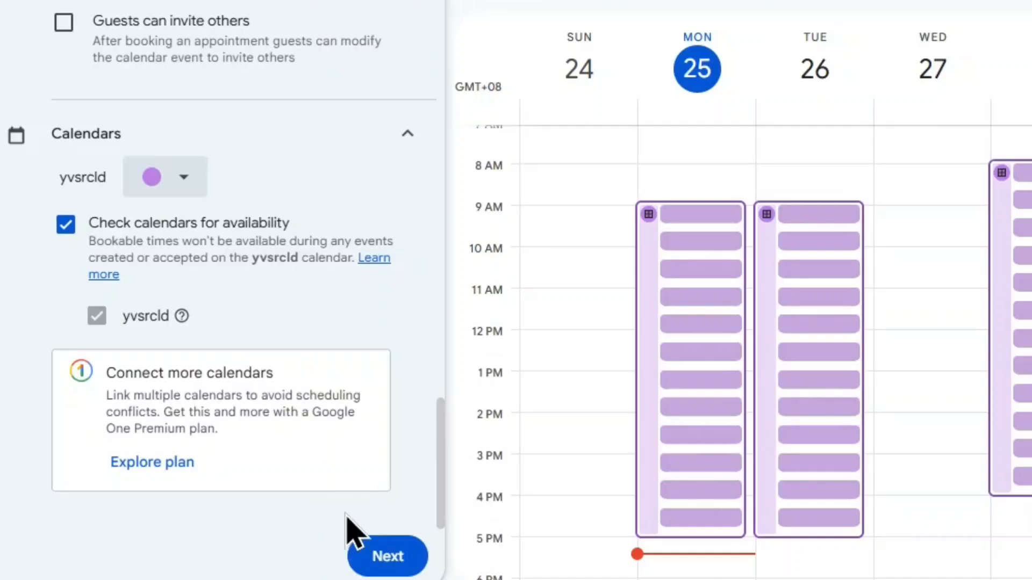
# - Continue to the booking page details and check the displayed photo and name, including where they are managed in the Google Account
pyautogui.click(376, 549)
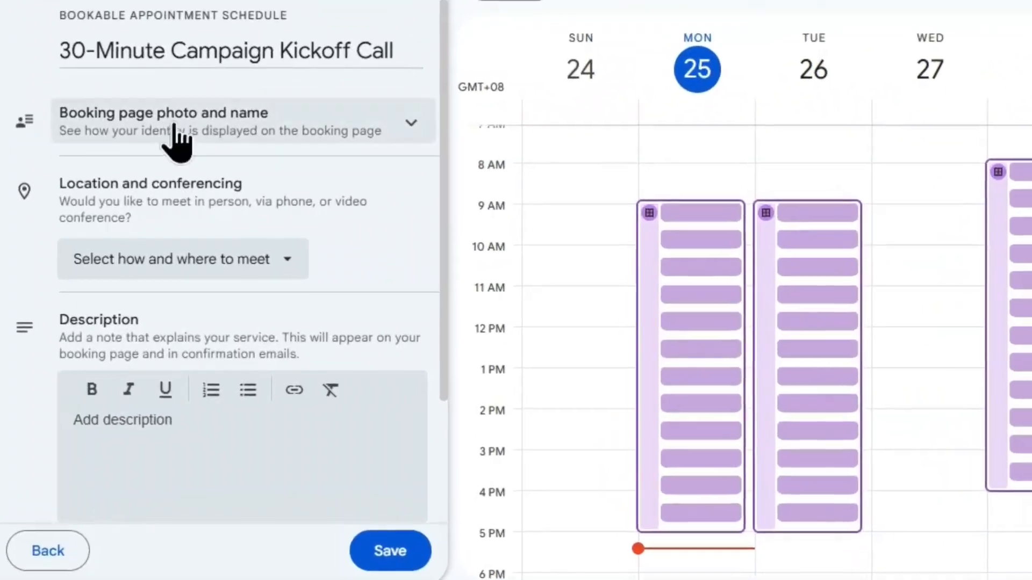
pyautogui.click(268, 141)
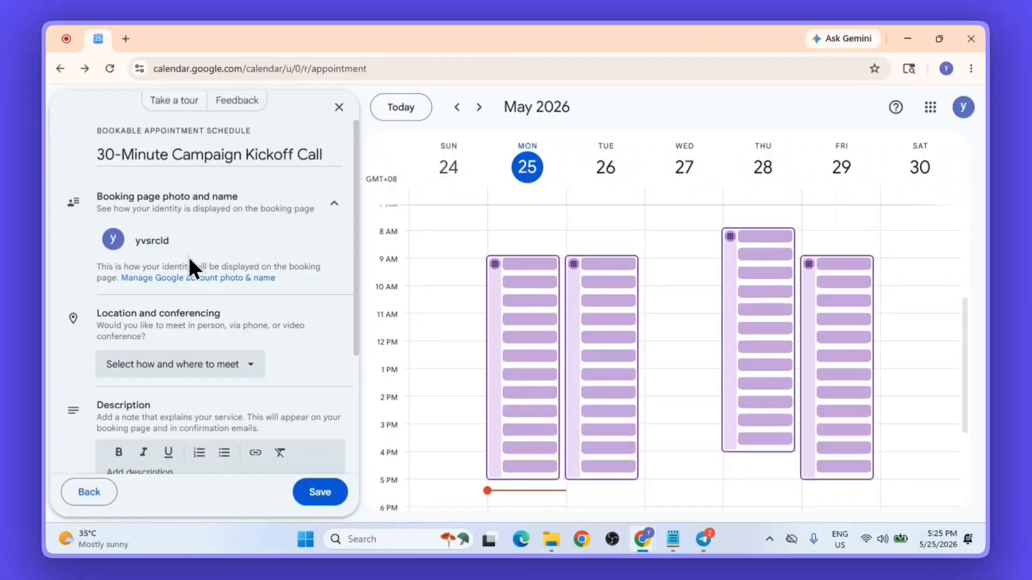
pyautogui.click(171, 278)
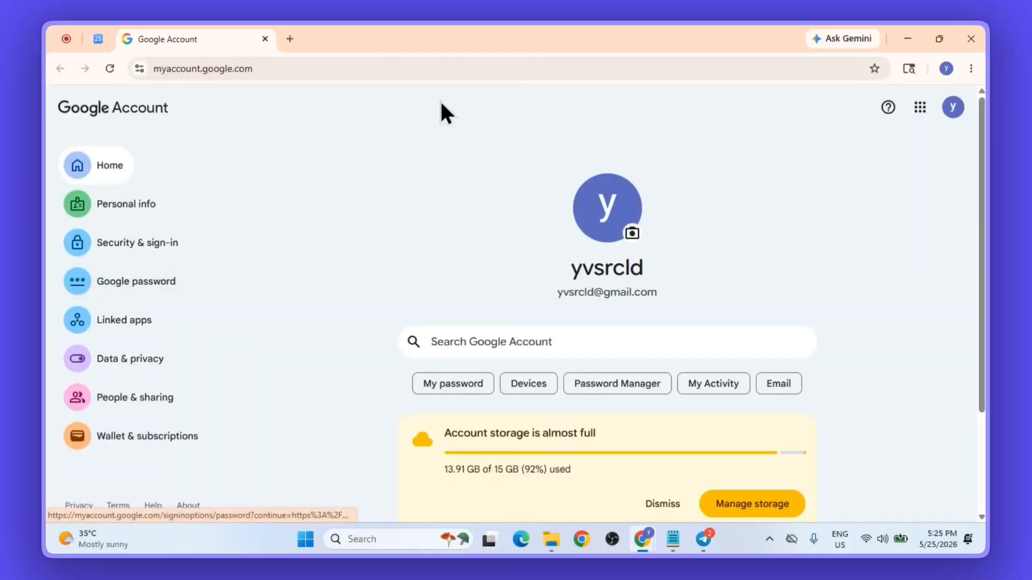
pyautogui.click(265, 41)
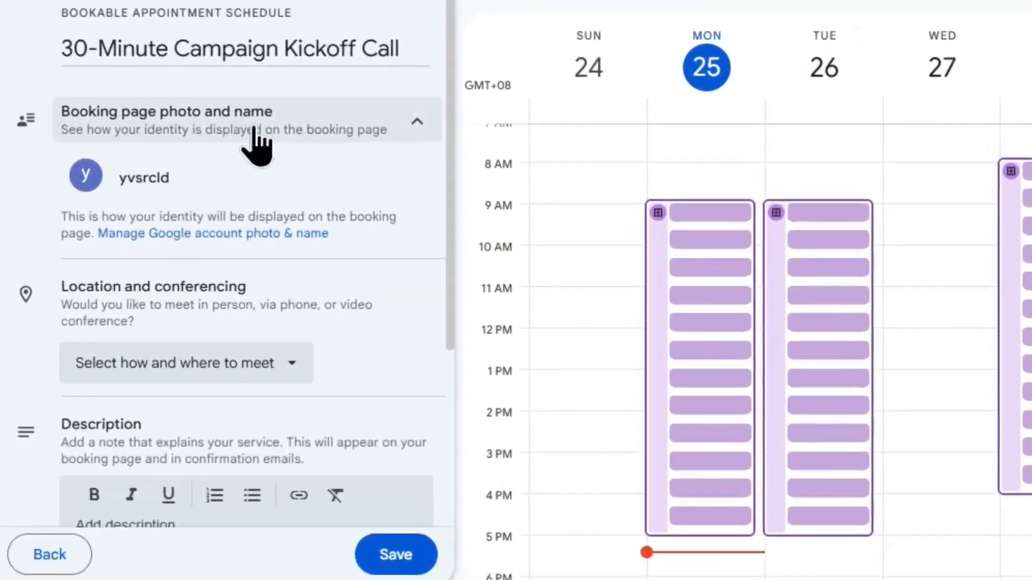
pyautogui.click(382, 122)
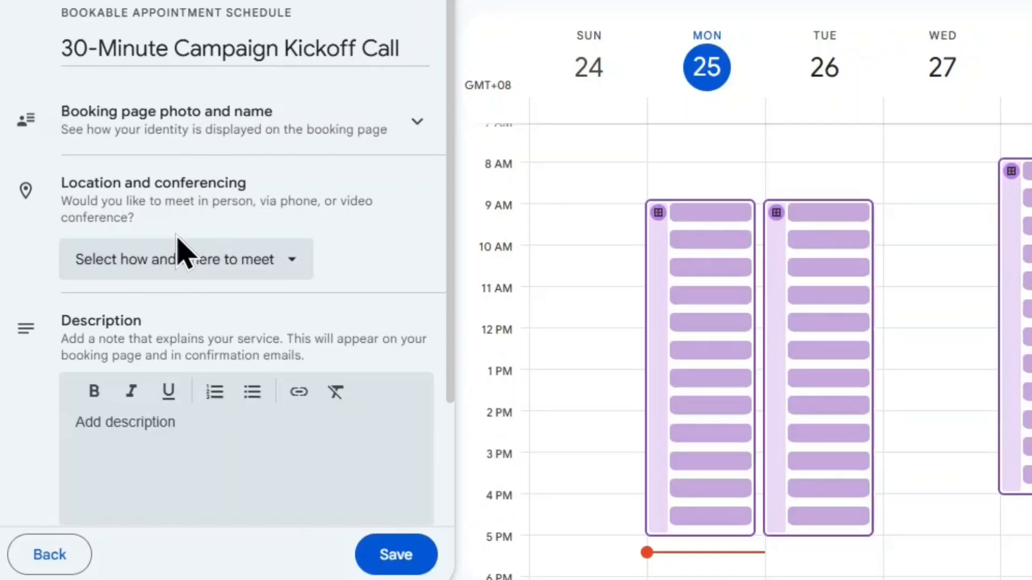
# - Review the location and conferencing options and choose Google Meet video conferencing for the appointments
pyautogui.click(246, 257)
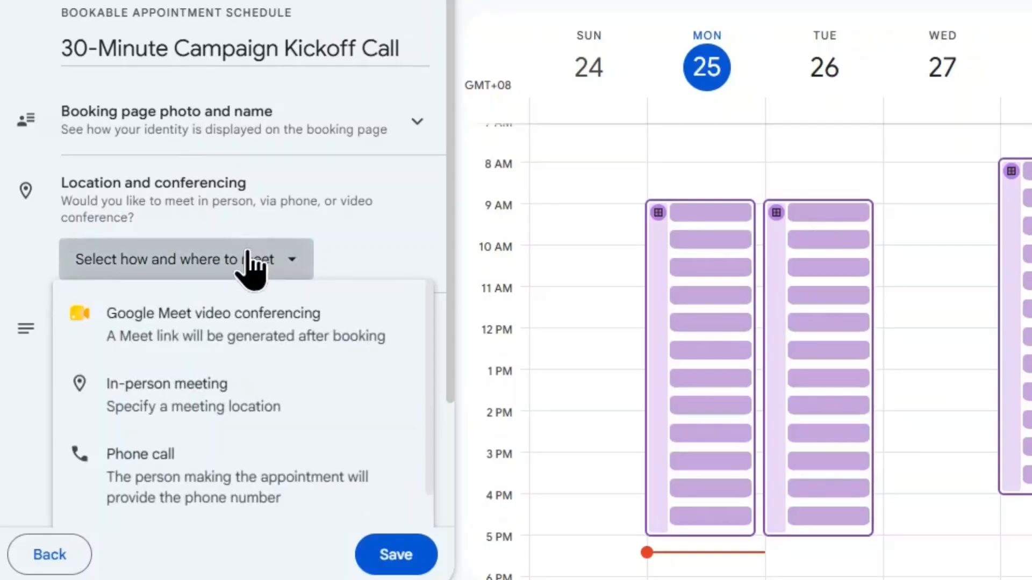
pyautogui.scroll(-2, 341, 189)
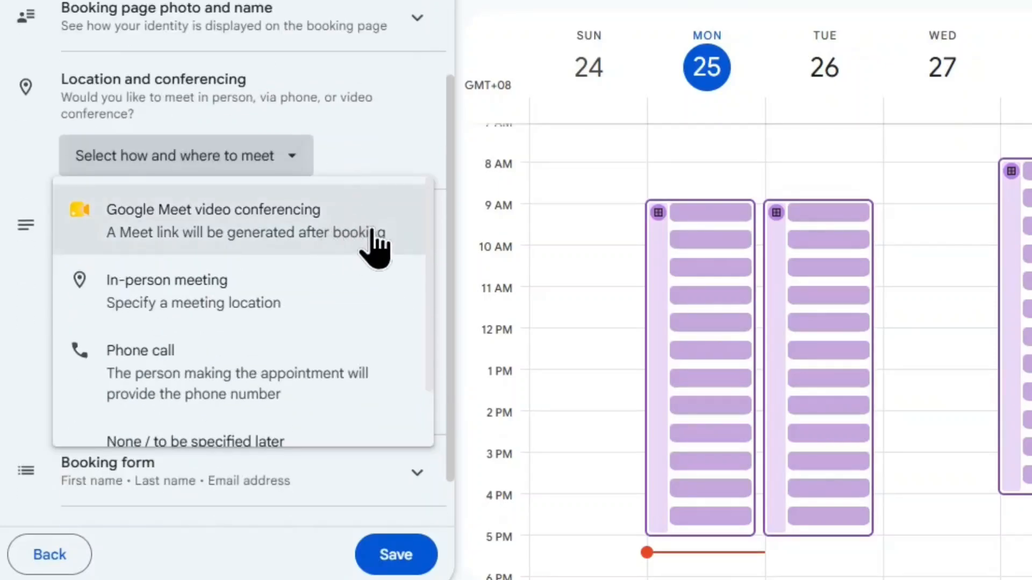
pyautogui.scroll(-2, 382, 246)
pyautogui.scroll(2, 385, 276)
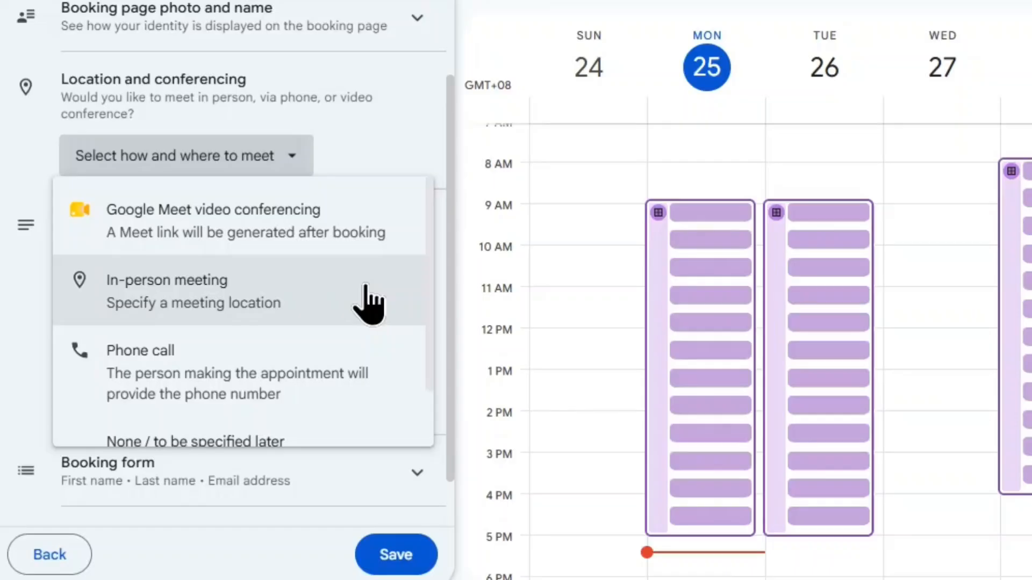
pyautogui.scroll(-1, 348, 365)
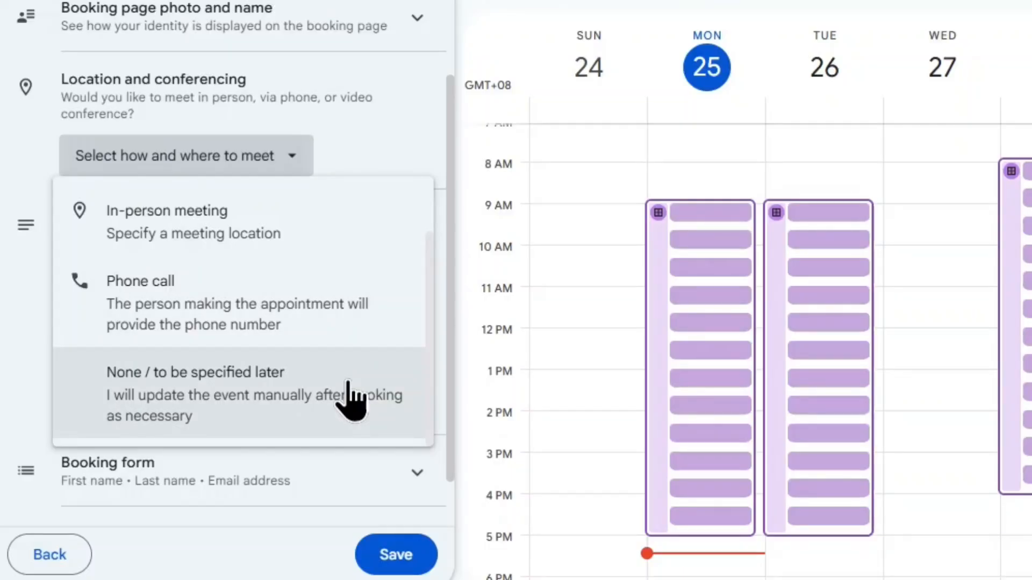
pyautogui.scroll(1, 347, 384)
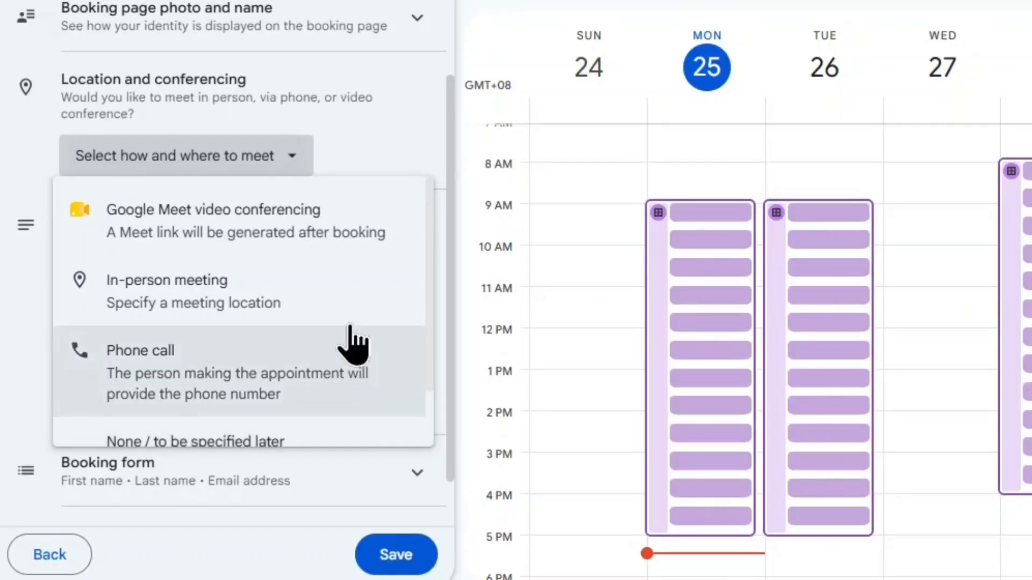
pyautogui.scroll(-1, 352, 280)
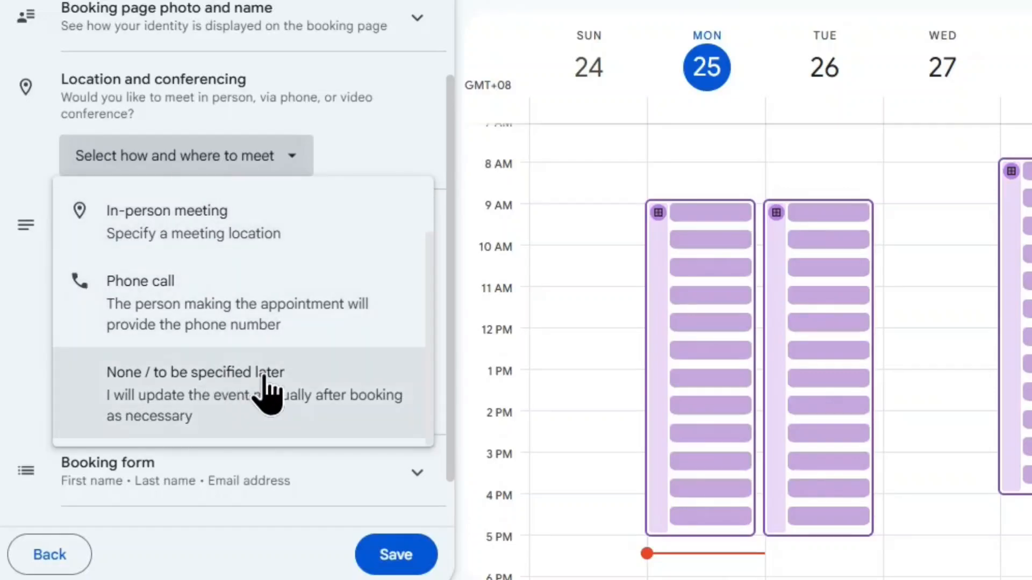
pyautogui.scroll(1, 266, 376)
pyautogui.click(306, 246)
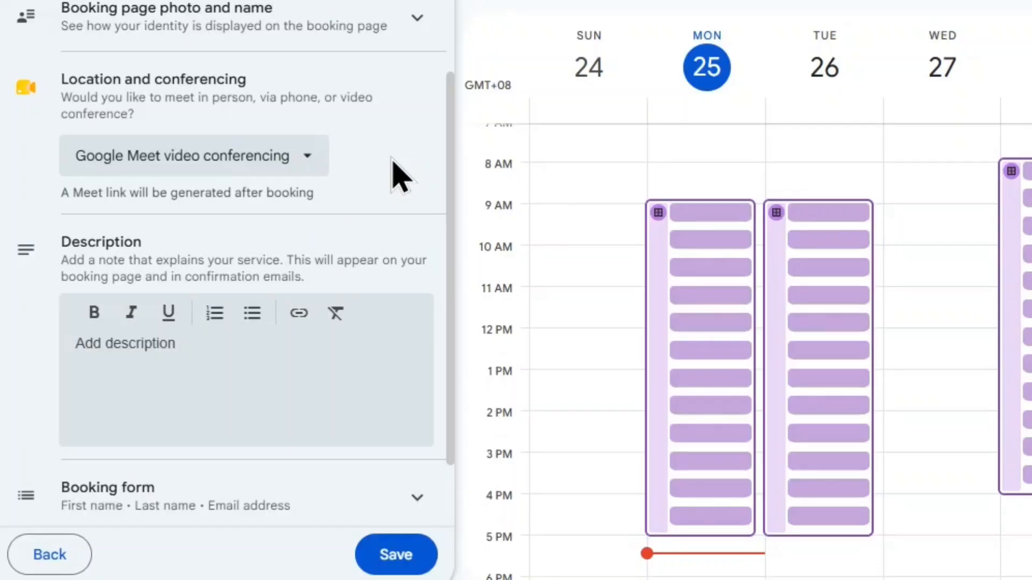
# - Enter "Sample description" as the booking page description and make the text bold
pyautogui.scroll(-2, 392, 175)
pyautogui.click(189, 262)
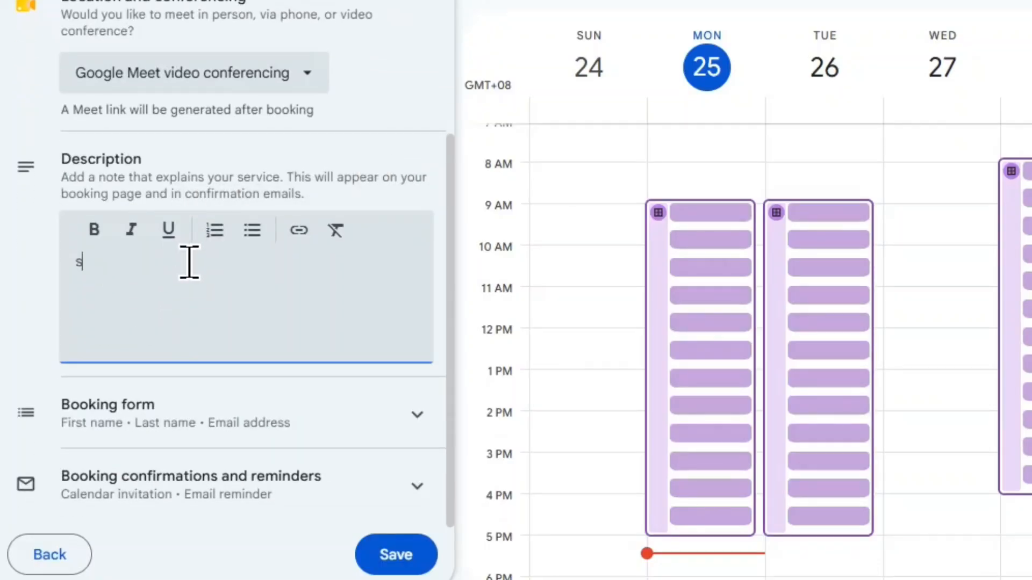
pyautogui.write('sA')
pyautogui.press('BackSpace')
pyautogui.press('BackSpace')
pyautogui.write('Sample description')
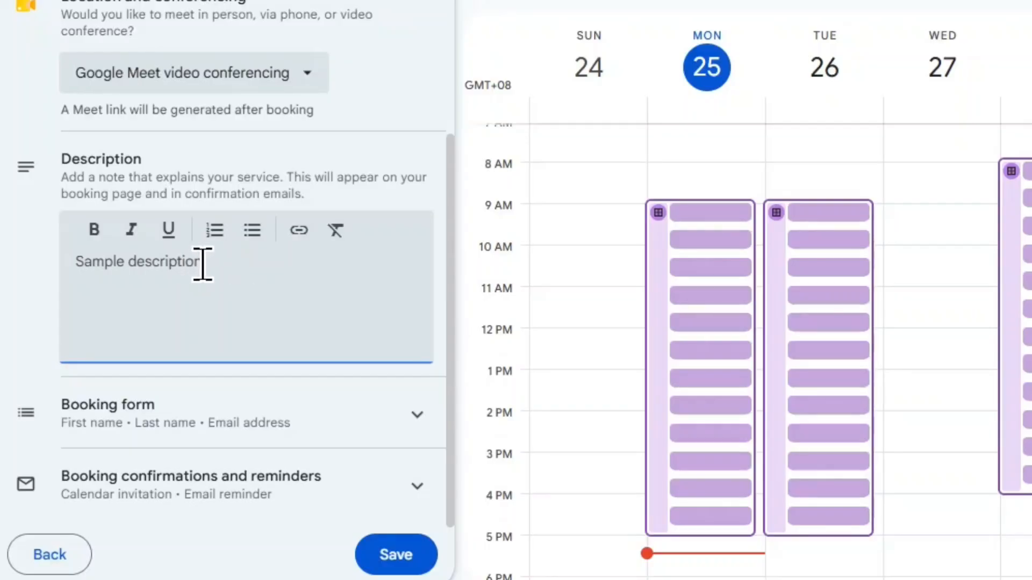
pyautogui.moveTo(202, 262); pyautogui.dragTo(11, 288)
pyautogui.click(94, 231)
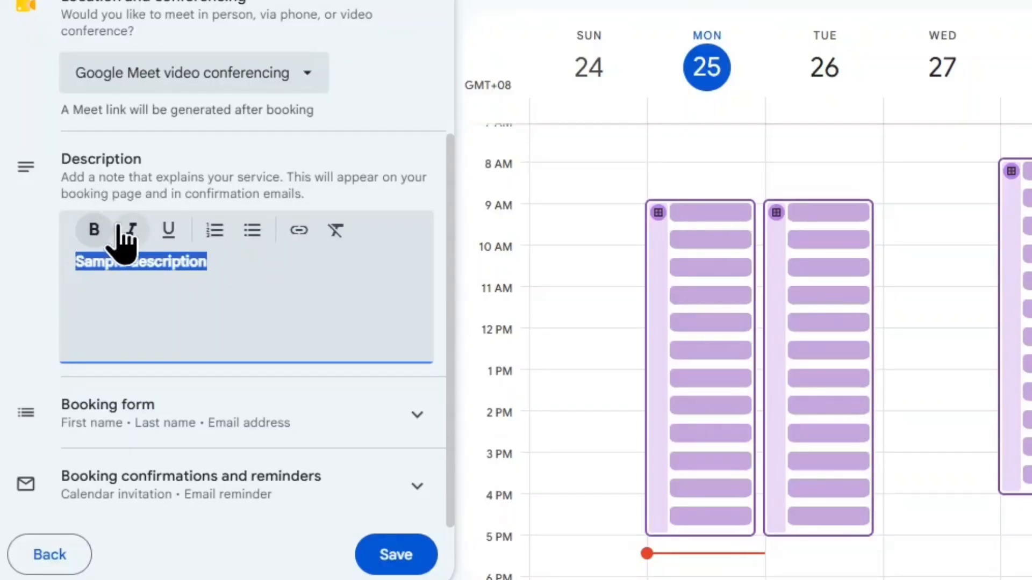
# - Try italic, underline, numbered list and bulleted list formatting on the "Sample description" text
pyautogui.click(131, 231)
pyautogui.click(163, 225)
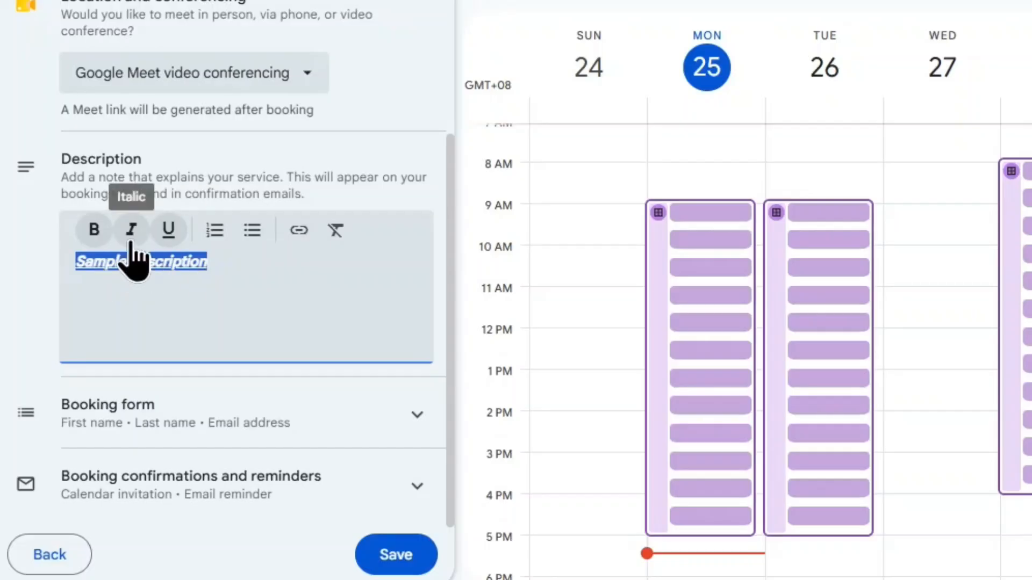
pyautogui.click(217, 231)
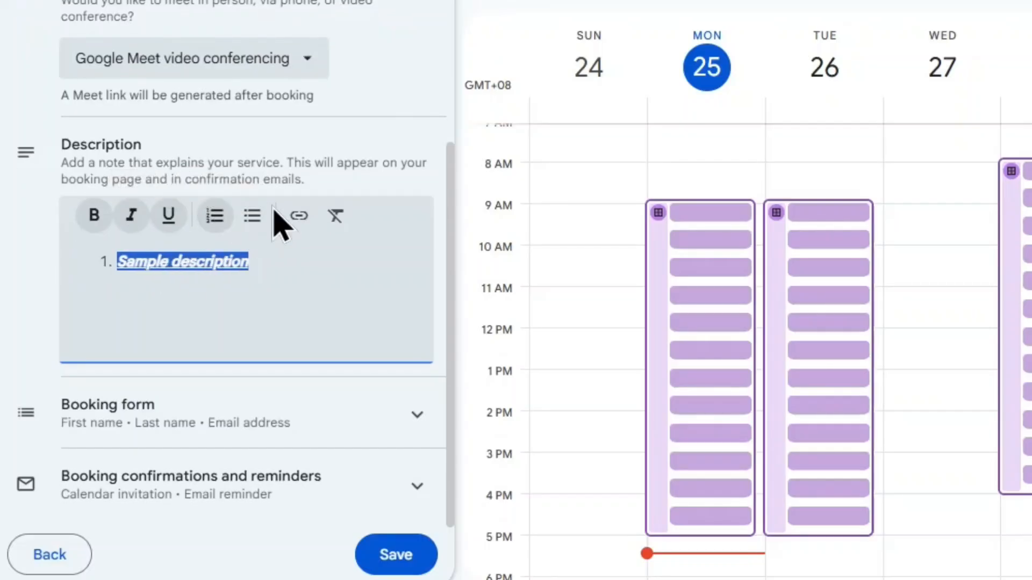
pyautogui.click(252, 216)
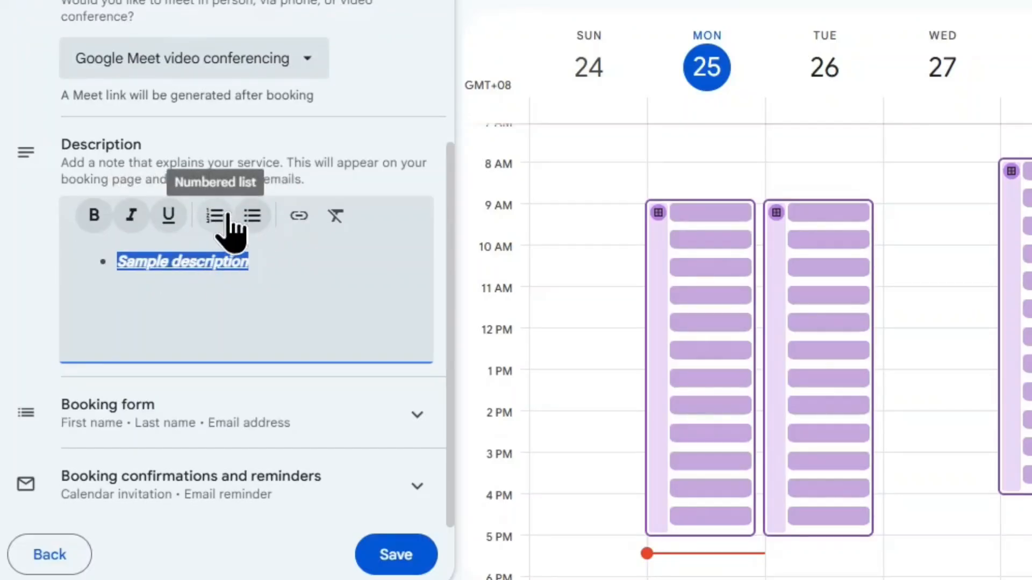
pyautogui.click(221, 216)
pyautogui.click(252, 216)
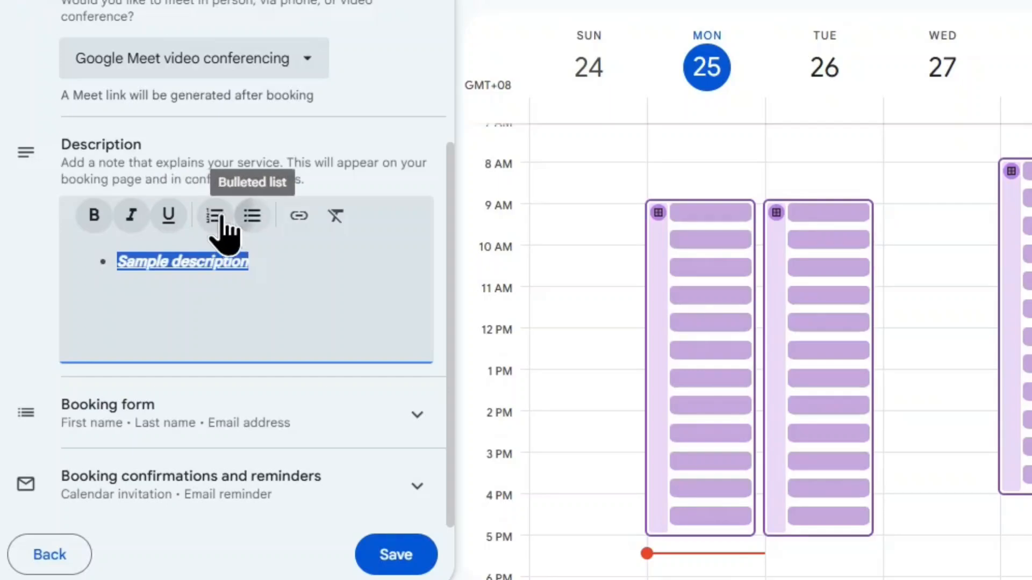
pyautogui.click(215, 216)
pyautogui.click(215, 216)
# - Remove all formatting from the "Sample description" text in the booking page description
pyautogui.click(193, 261)
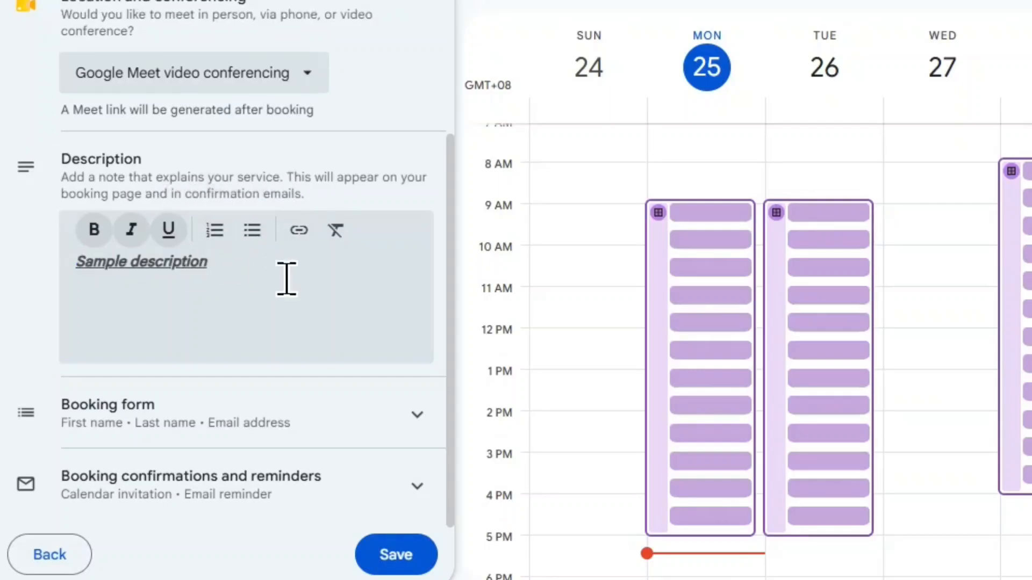
pyautogui.click(342, 237)
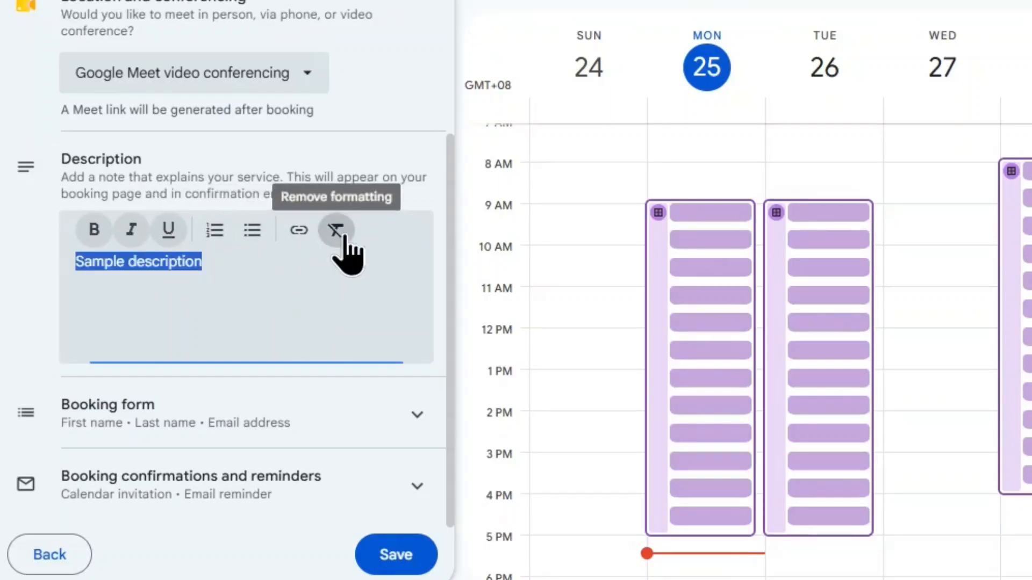
pyautogui.click(306, 261)
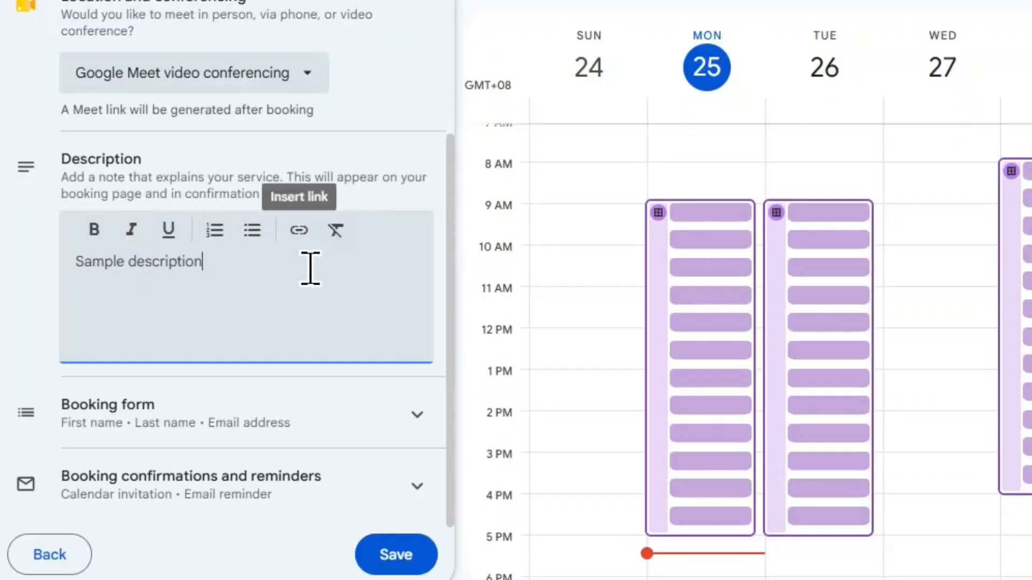
# - Expand the booking form settings and examine the required fields that people fill in to book an appointment
pyautogui.click(267, 422)
pyautogui.scroll(2, 346, 276)
pyautogui.scroll(-2, 340, 259)
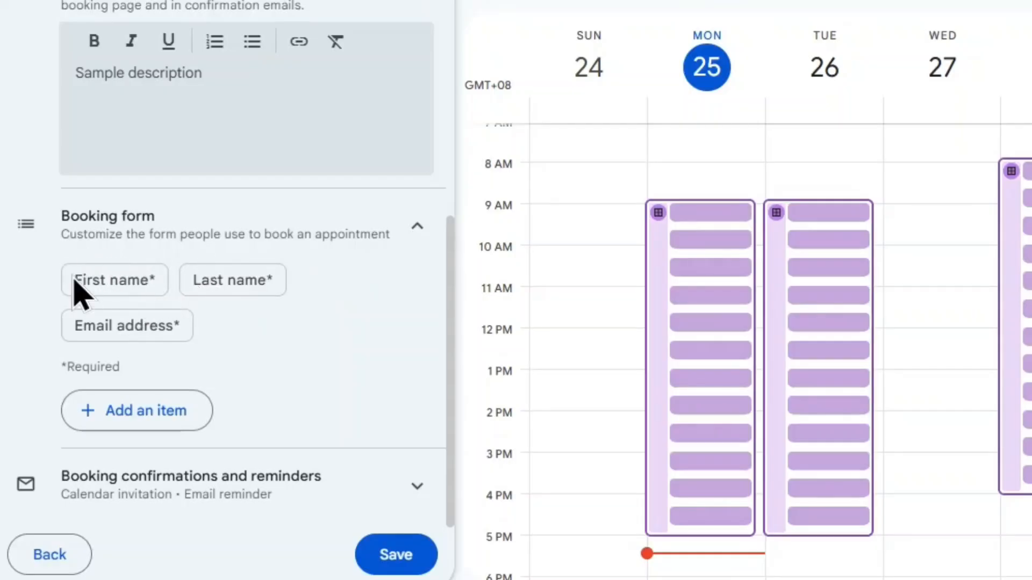
pyautogui.moveTo(75, 290); pyautogui.dragTo(210, 285)
pyautogui.rightClick(210, 294)
pyautogui.click(172, 327)
pyautogui.rightClick(164, 323)
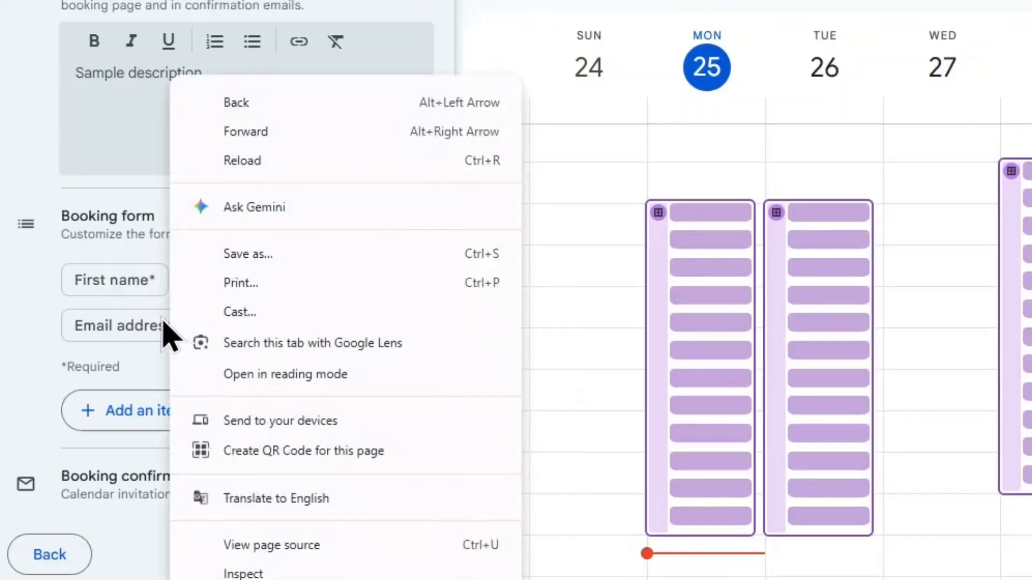
pyautogui.click(147, 327)
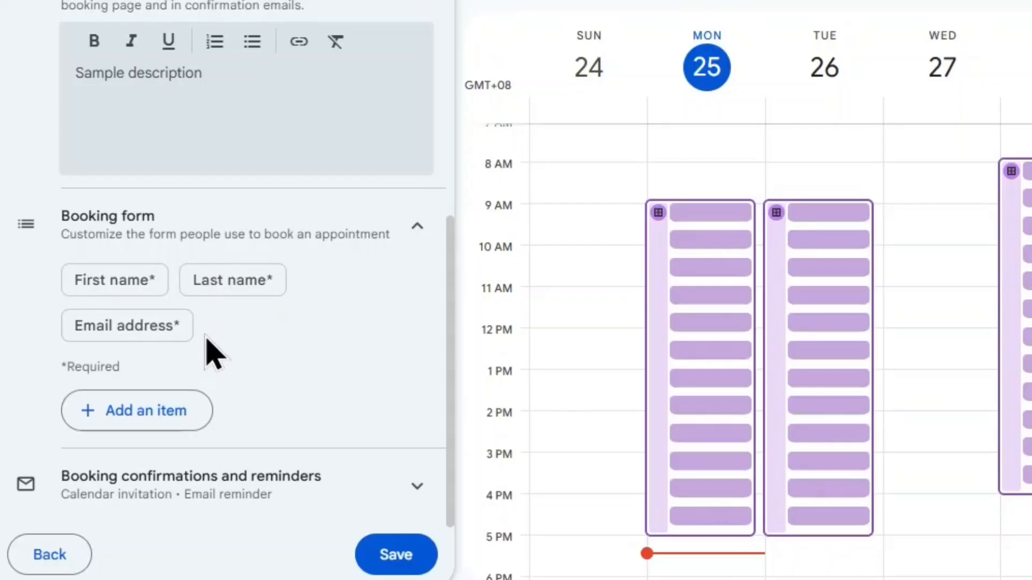
pyautogui.rightClick(339, 318)
pyautogui.click(270, 317)
pyautogui.rightClick(251, 321)
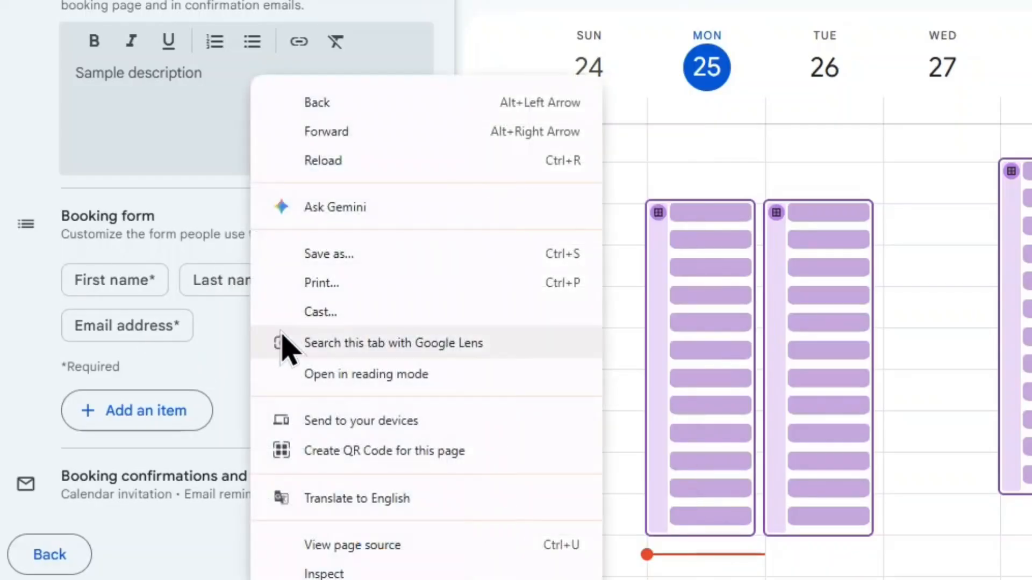
pyautogui.click(92, 269)
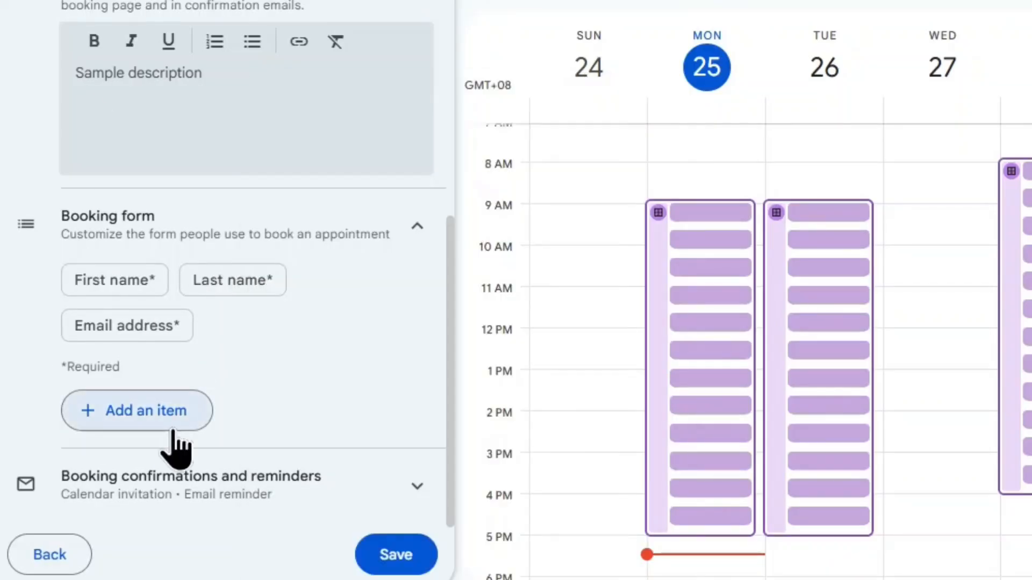
# - Add the required custom item "What is the main topic you'd like to discuss?" to the booking form
pyautogui.click(197, 415)
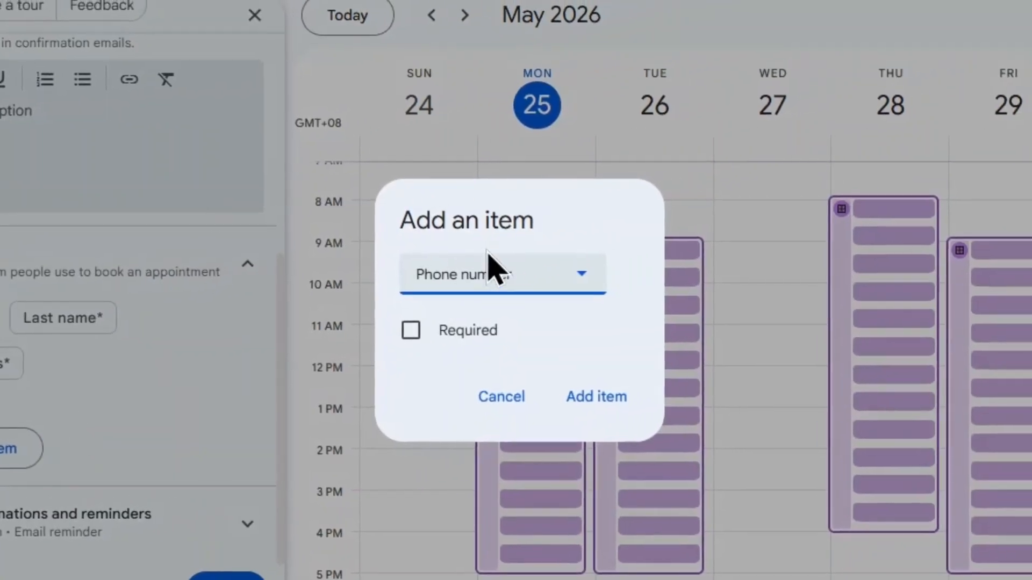
pyautogui.click(660, 233)
pyautogui.click(481, 357)
pyautogui.click(453, 302)
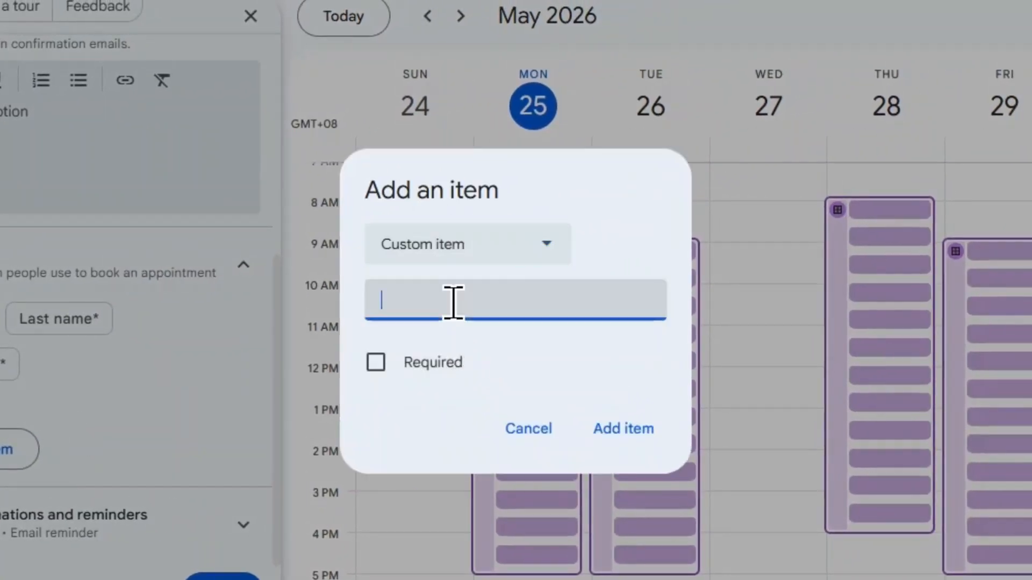
pyautogui.hotkey('ctrl', 'v')
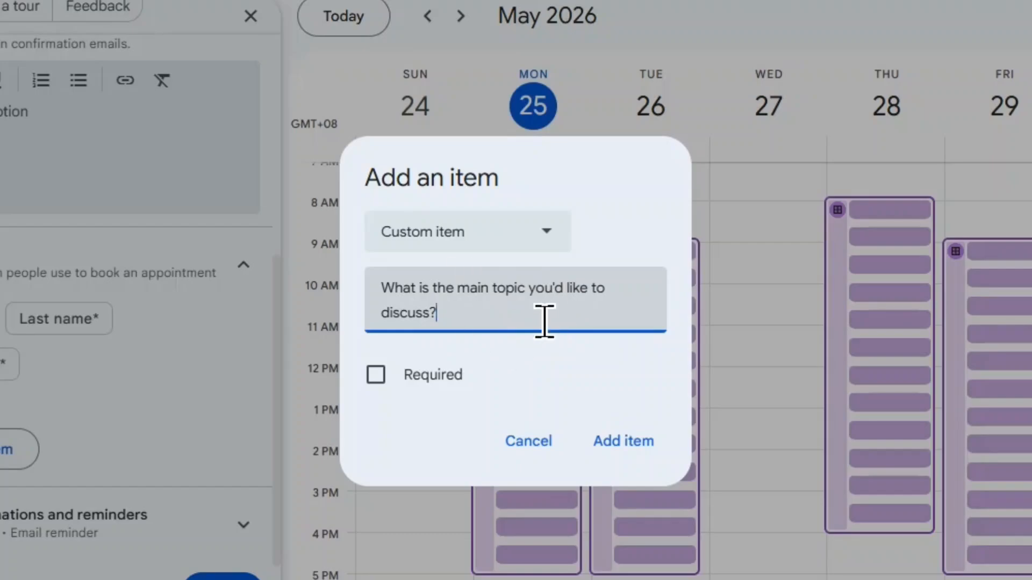
pyautogui.click(392, 379)
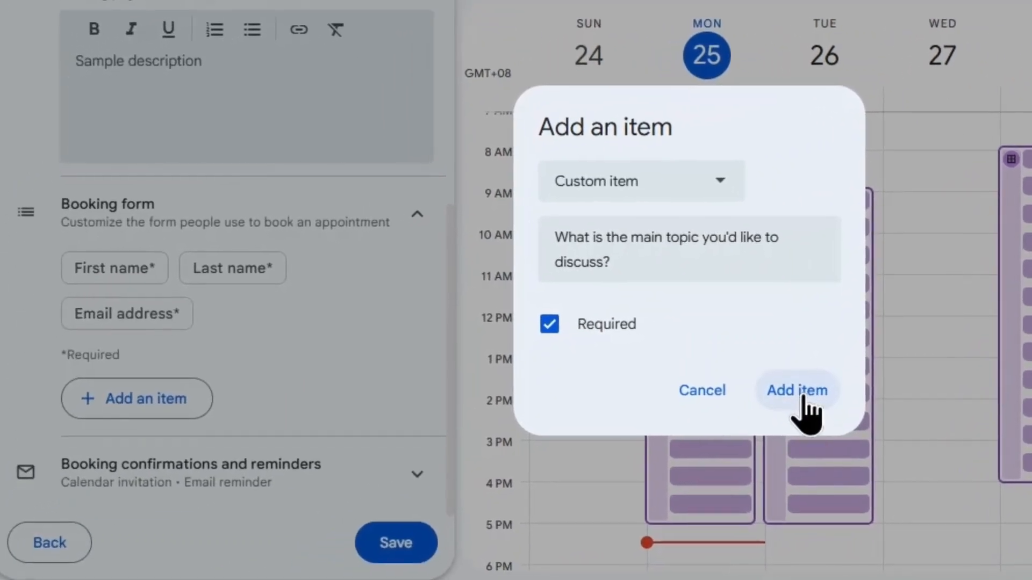
pyautogui.click(758, 405)
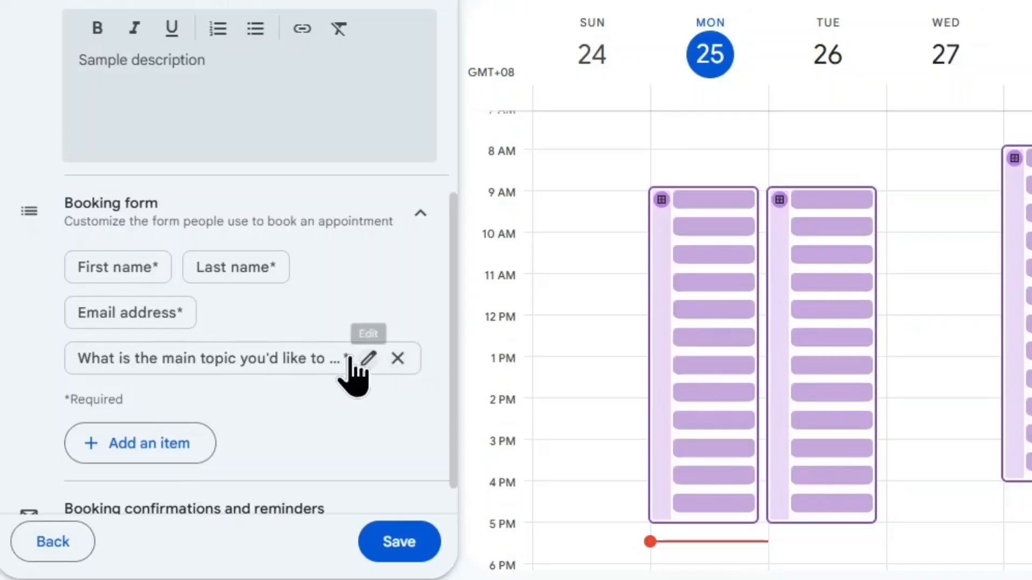
# - Review the booking confirmations and reminders options and save the appointment schedule
pyautogui.scroll(-1, 355, 371)
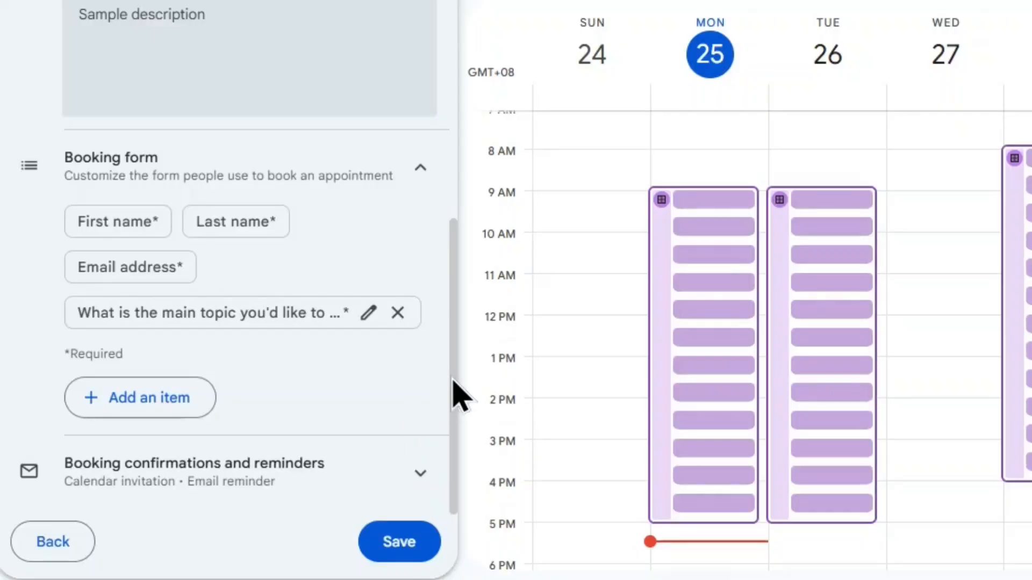
pyautogui.click(379, 478)
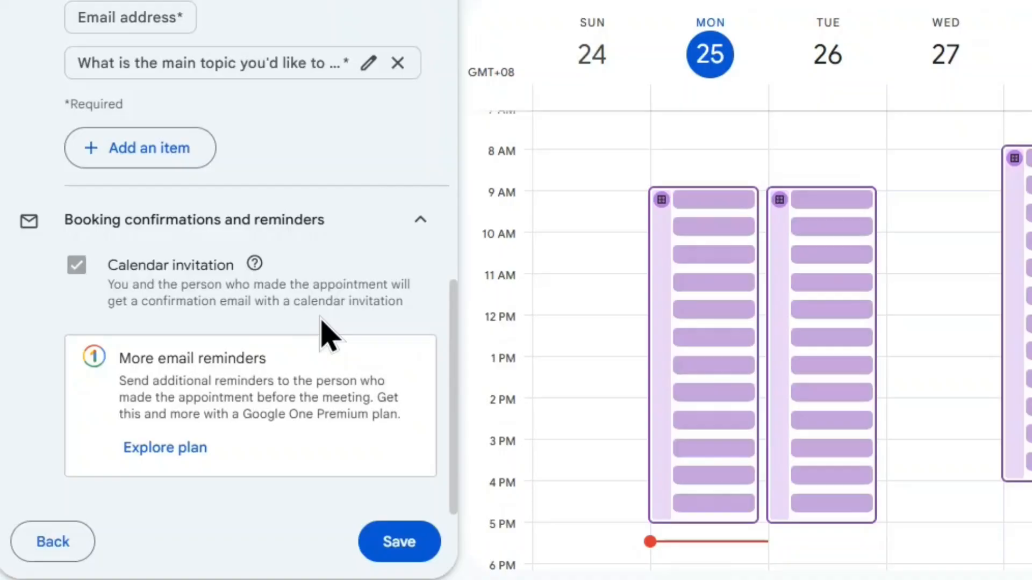
pyautogui.click(394, 543)
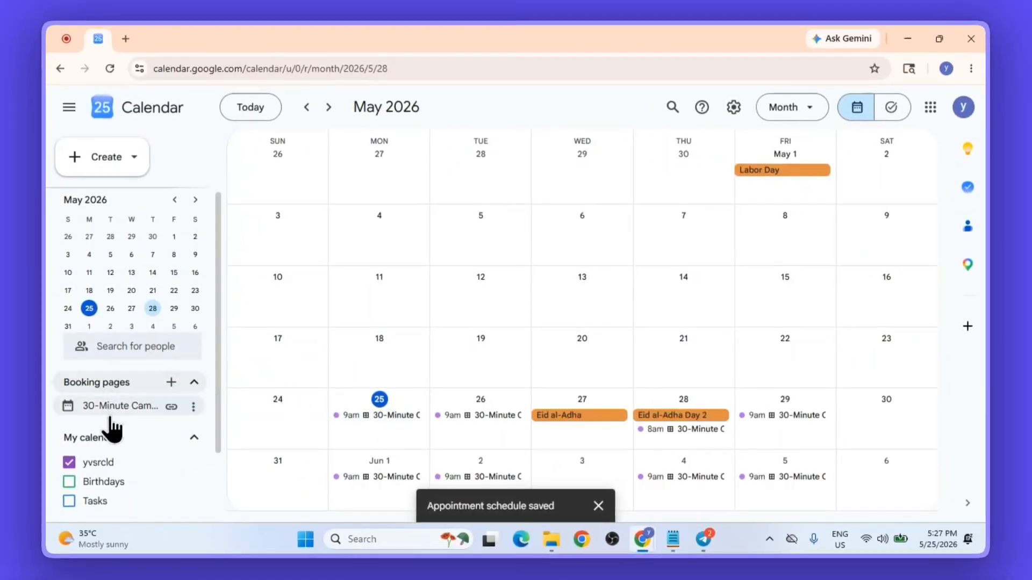
# - Check the saved 30-Minute Campaign Kickoff Call details and open its booking page link in a new browser tab
pyautogui.click(127, 409)
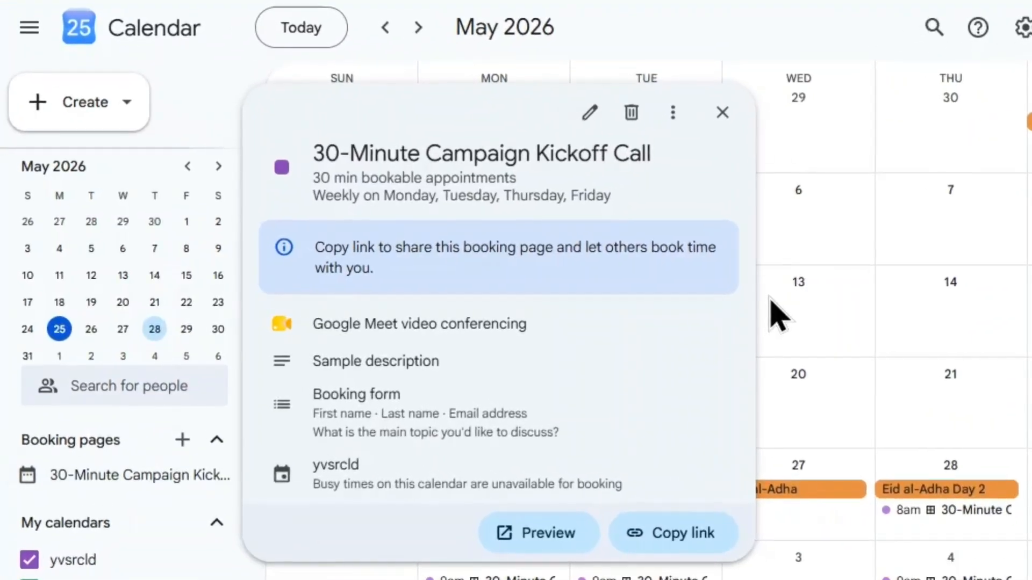
pyautogui.click(722, 112)
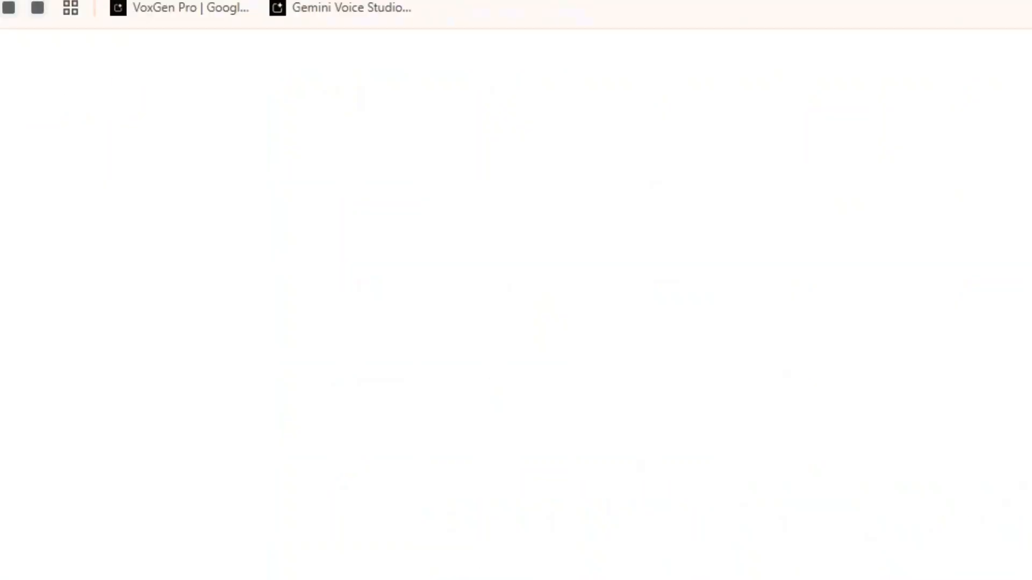
pyautogui.hotkey('ctrl', 'v')
pyautogui.click(224, 97)
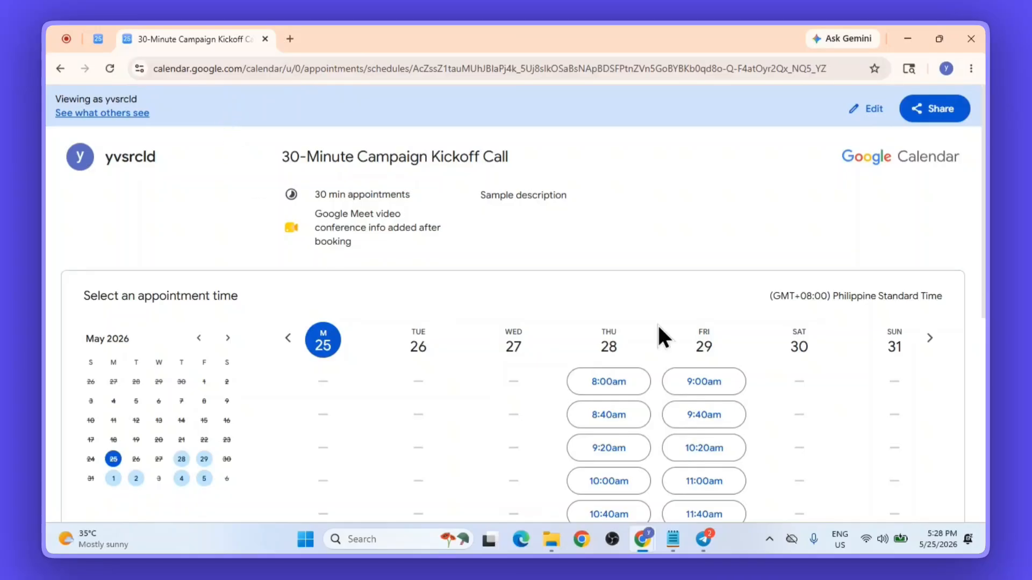
pyautogui.scroll(-4, 895, 187)
pyautogui.scroll(4, 895, 187)
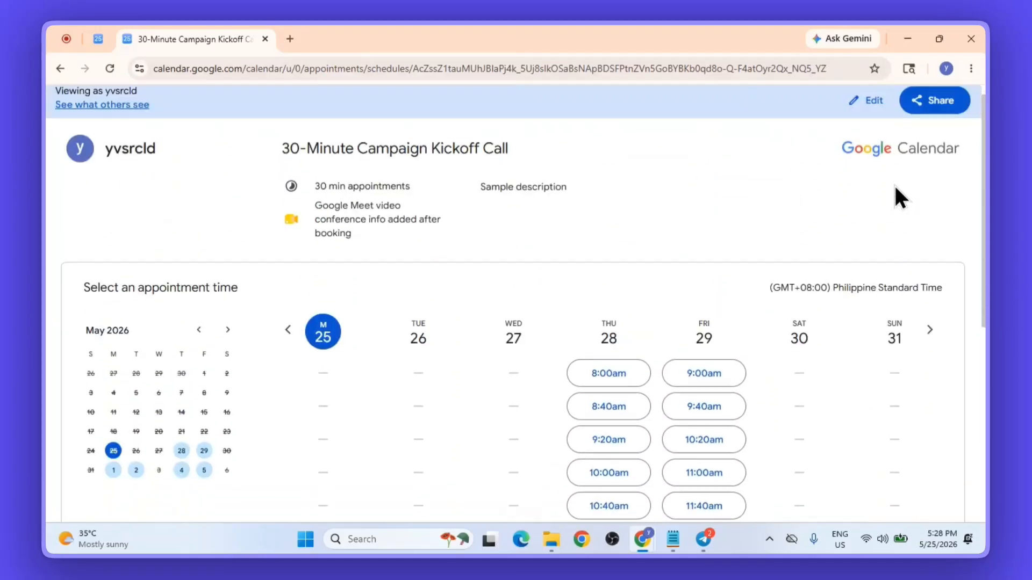
# - Open the sharing options for the campaign kickoff booking page and copy the website embed code for the button with popup
pyautogui.click(99, 39)
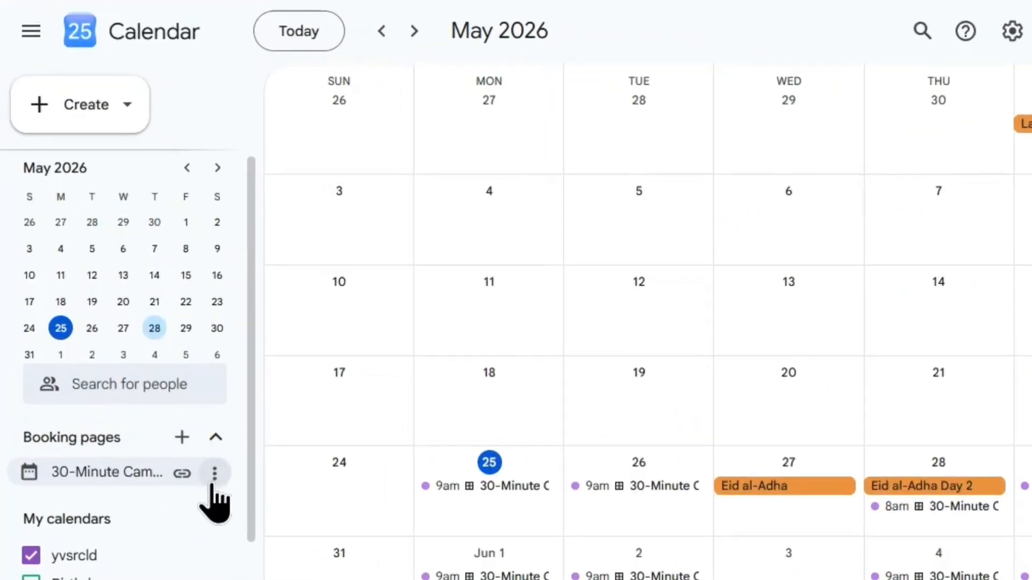
pyautogui.click(215, 477)
pyautogui.click(265, 389)
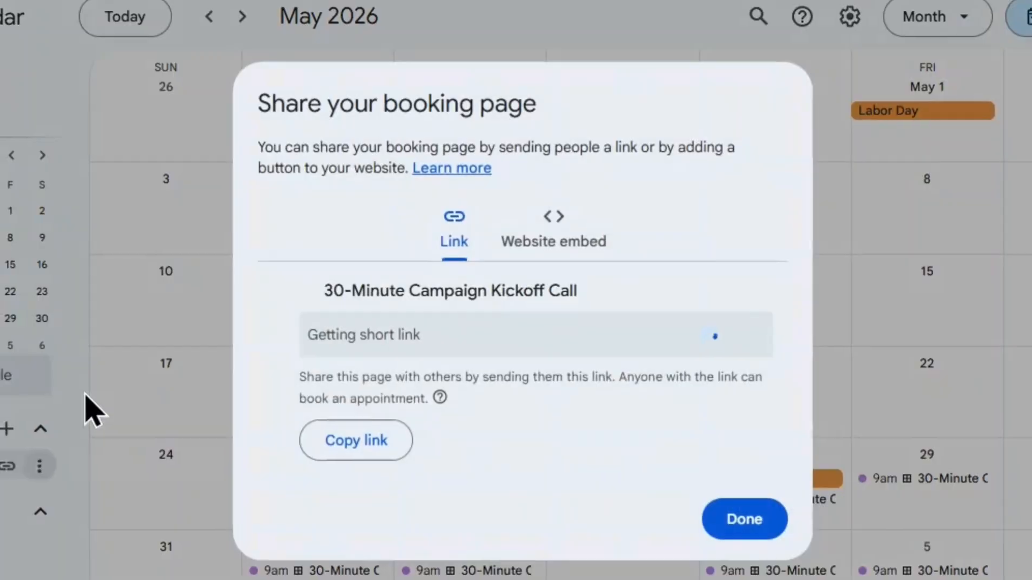
pyautogui.click(556, 232)
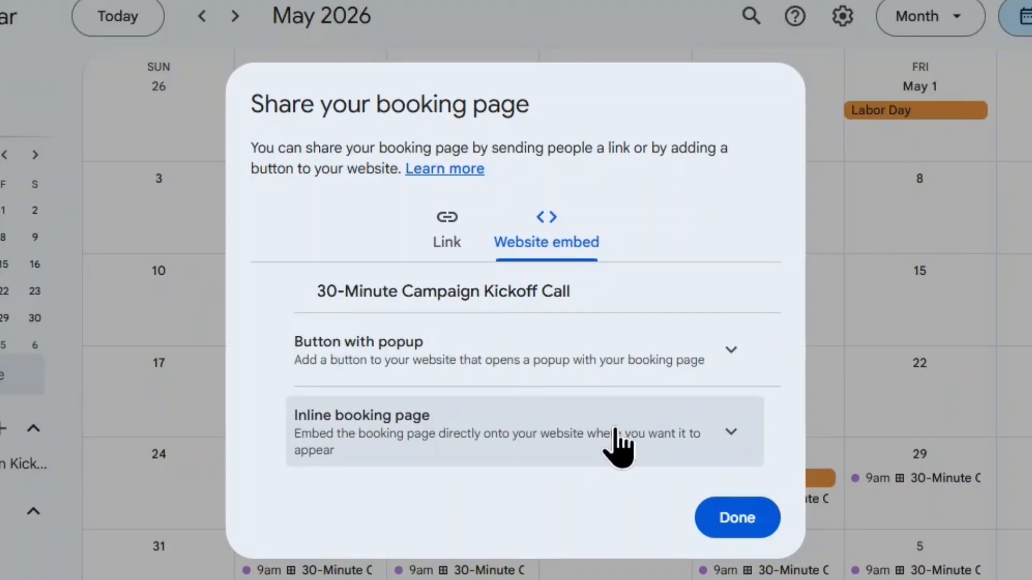
pyautogui.click(638, 371)
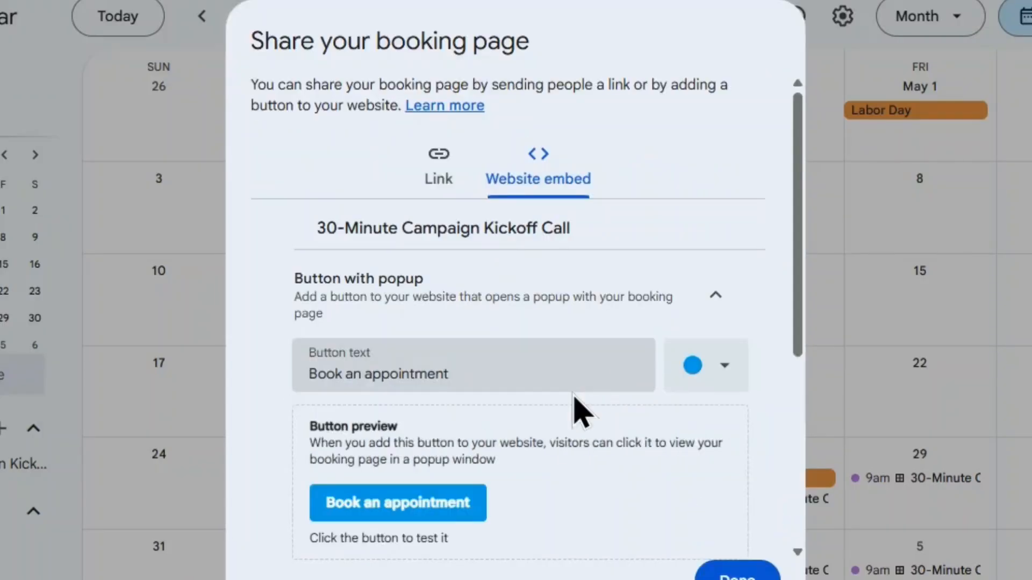
pyautogui.scroll(-5, 425, 468)
pyautogui.click(352, 438)
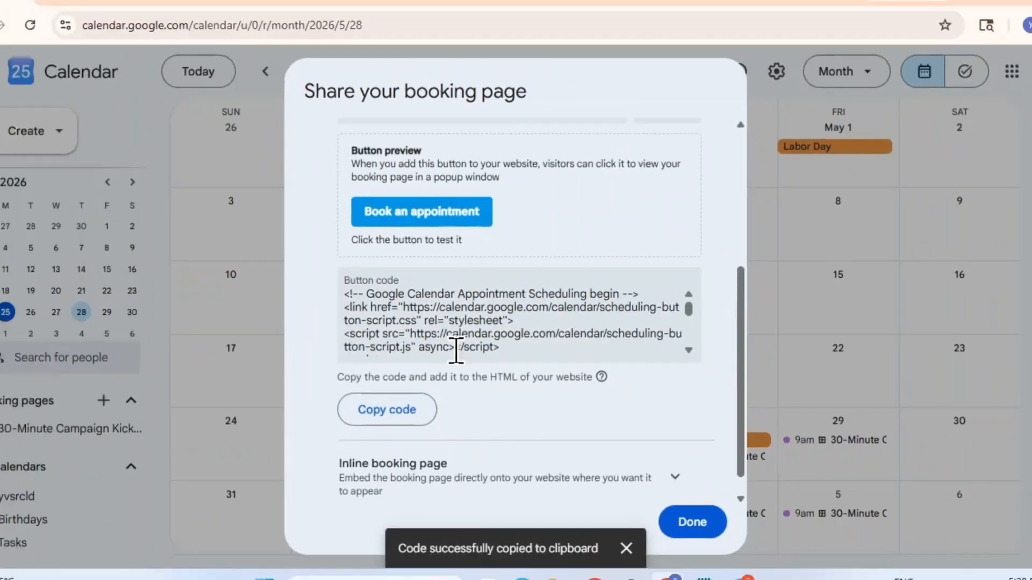
pyautogui.scroll(2, 557, 375)
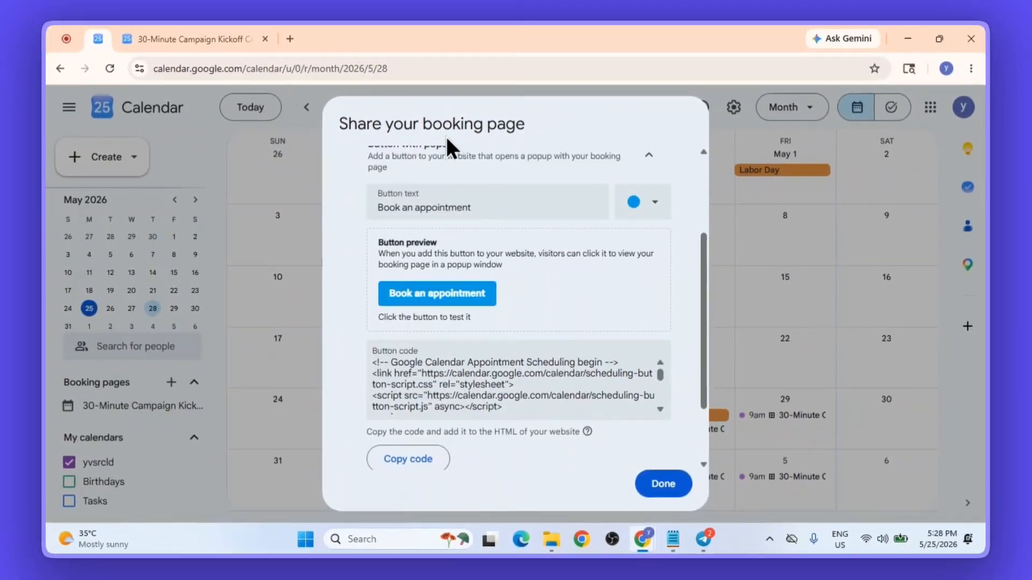
# - Return to the public booking page, look through the available times and choose the 11:20am slot on Thursday, May 28
pyautogui.click(156, 31)
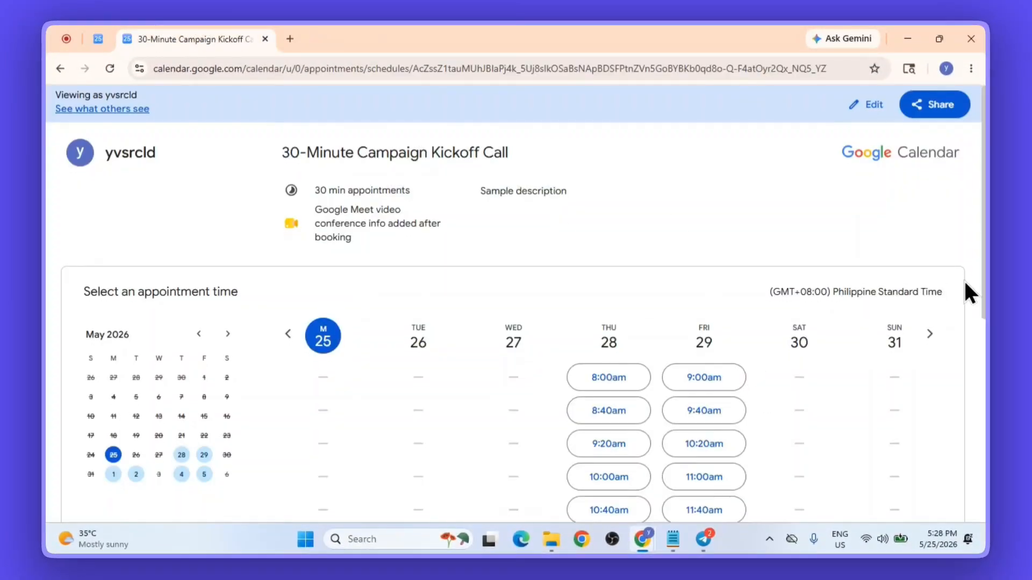
pyautogui.scroll(-6, 965, 282)
pyautogui.scroll(6, 966, 282)
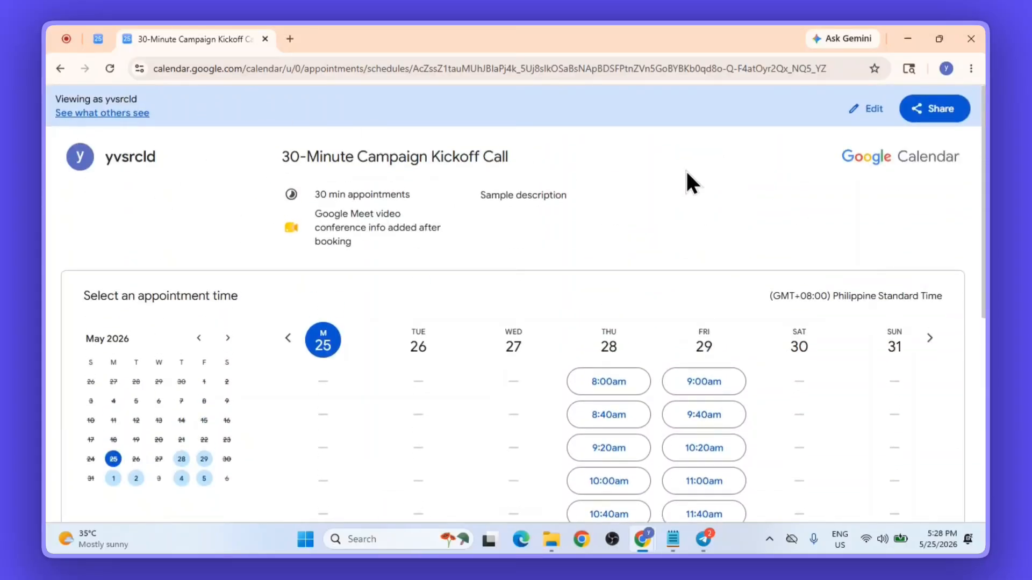
pyautogui.scroll(-3, 687, 173)
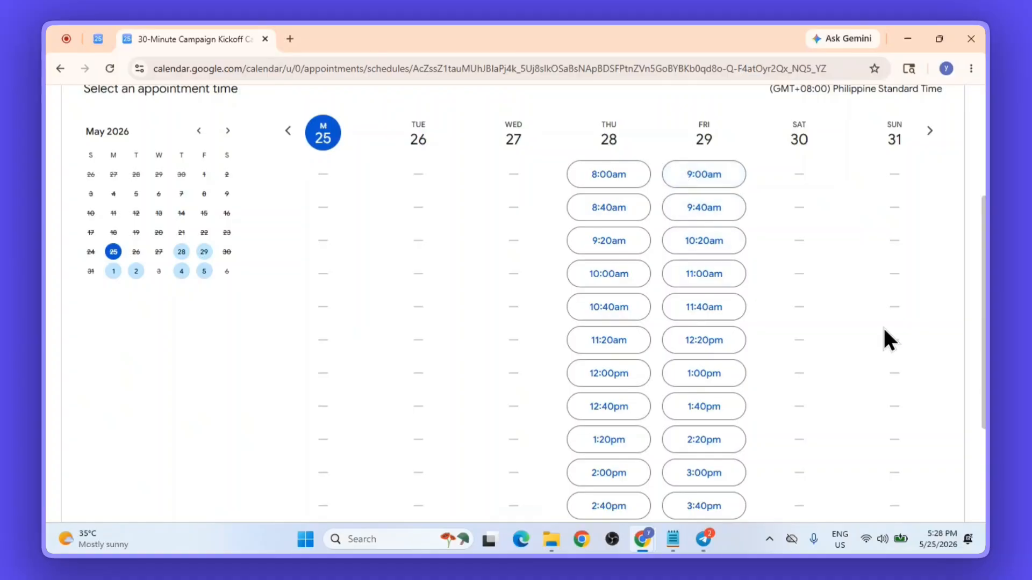
pyautogui.scroll(1, 984, 376)
pyautogui.scroll(-2, 820, 341)
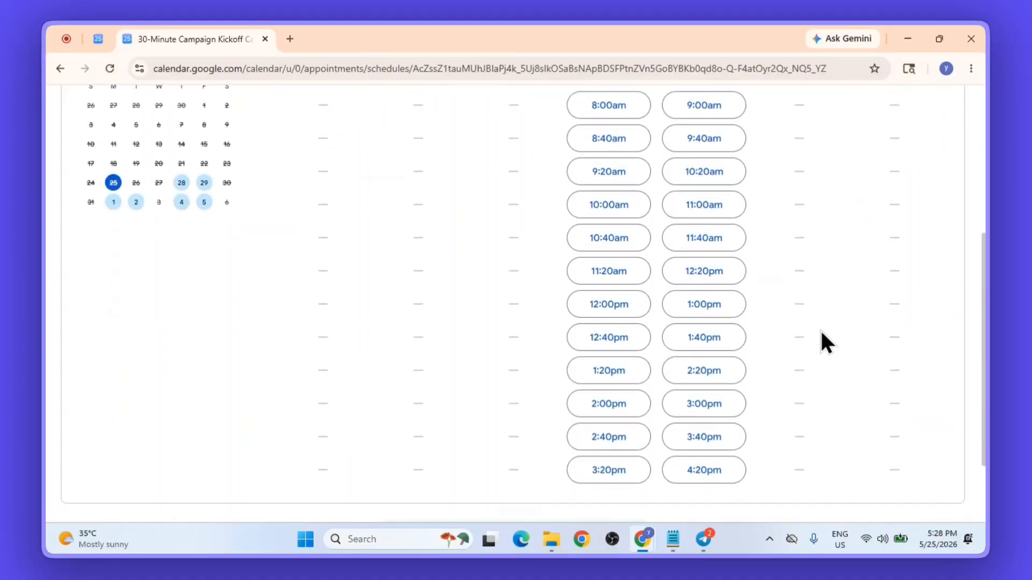
pyautogui.click(598, 273)
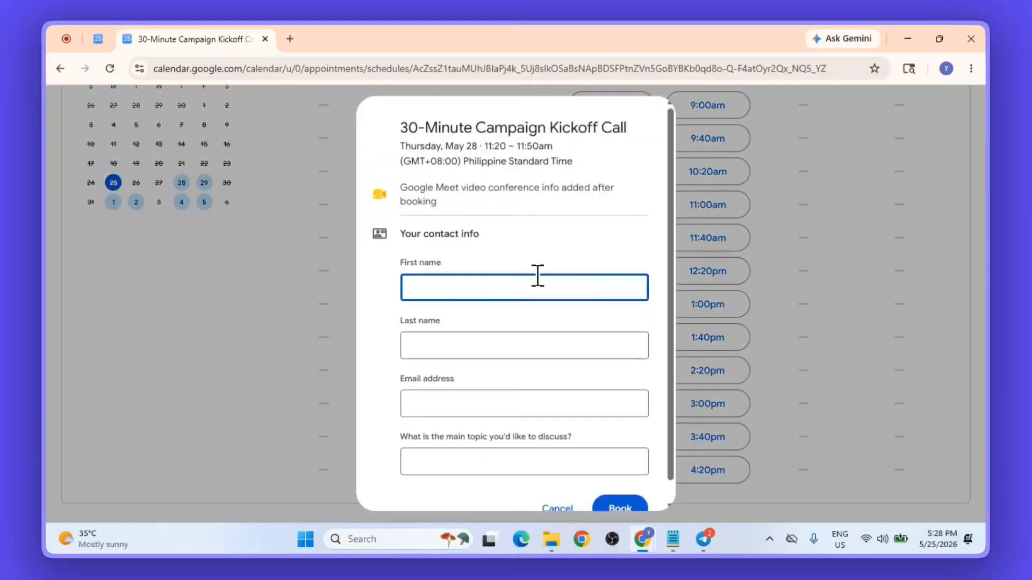
# - Review the contact info fields in the booking form for the 11:20am slot and dismiss the form without booking
pyautogui.scroll(-1, 566, 269)
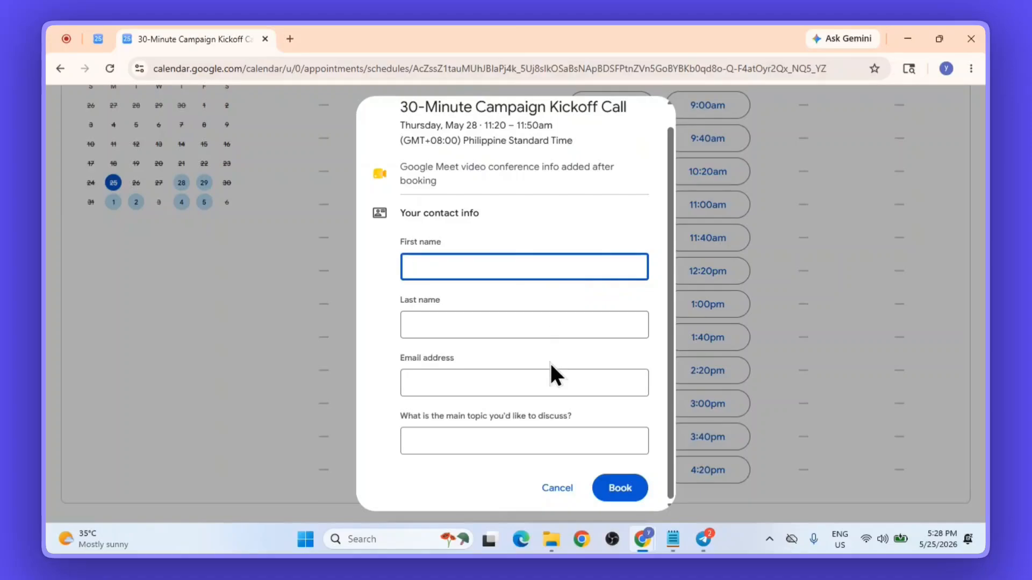
pyautogui.scroll(1, 622, 438)
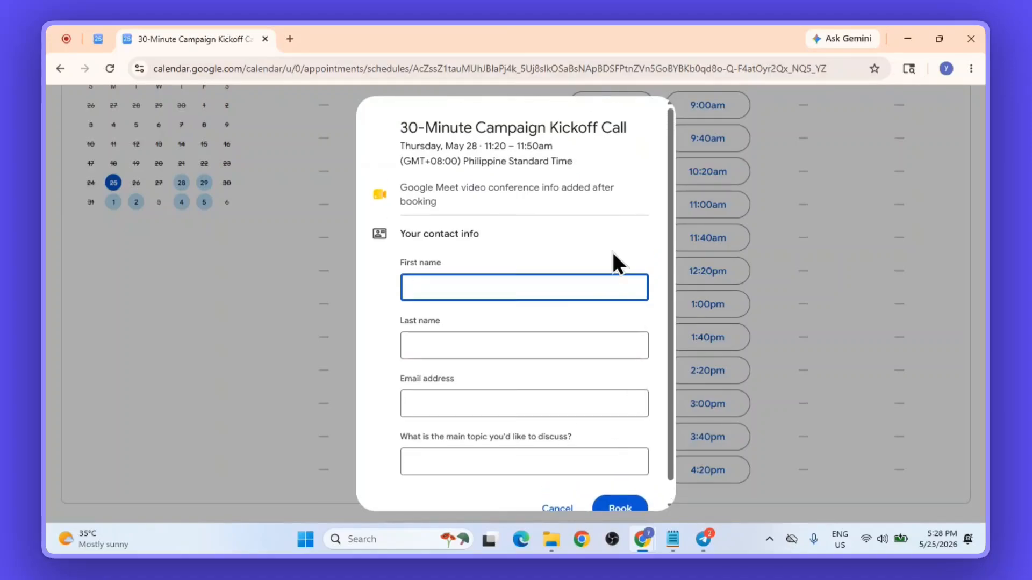
pyautogui.click(829, 167)
pyautogui.scroll(4, 829, 164)
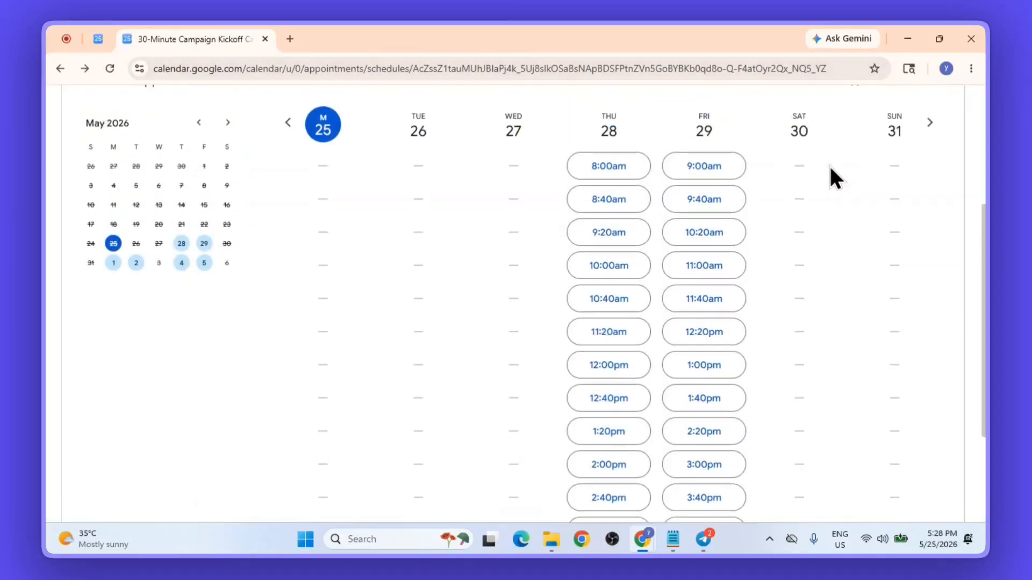
pyautogui.scroll(1, 829, 164)
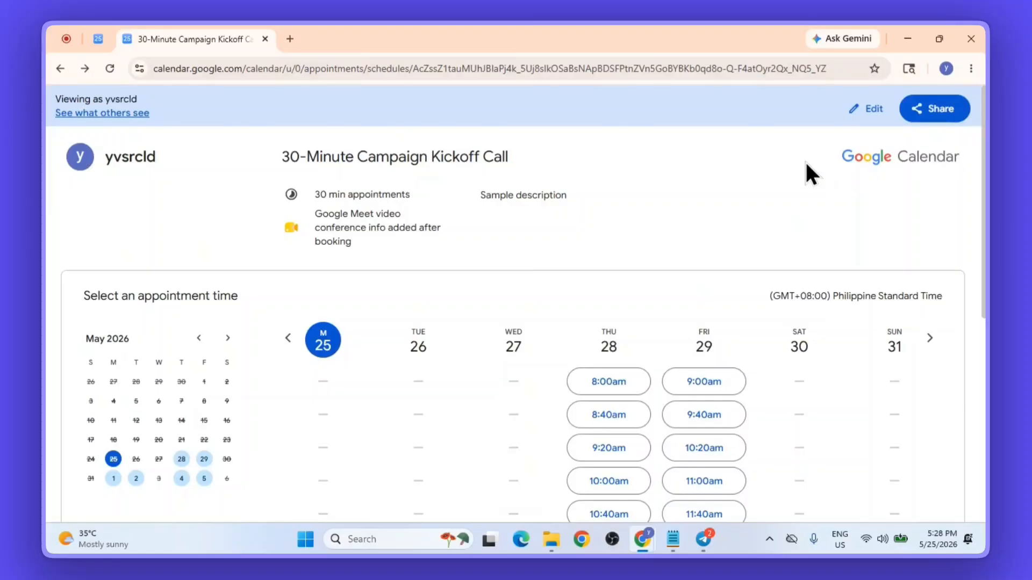
# - Return to the main calendar in the other browser tab and close the booking page sharing options
pyautogui.click(108, 36)
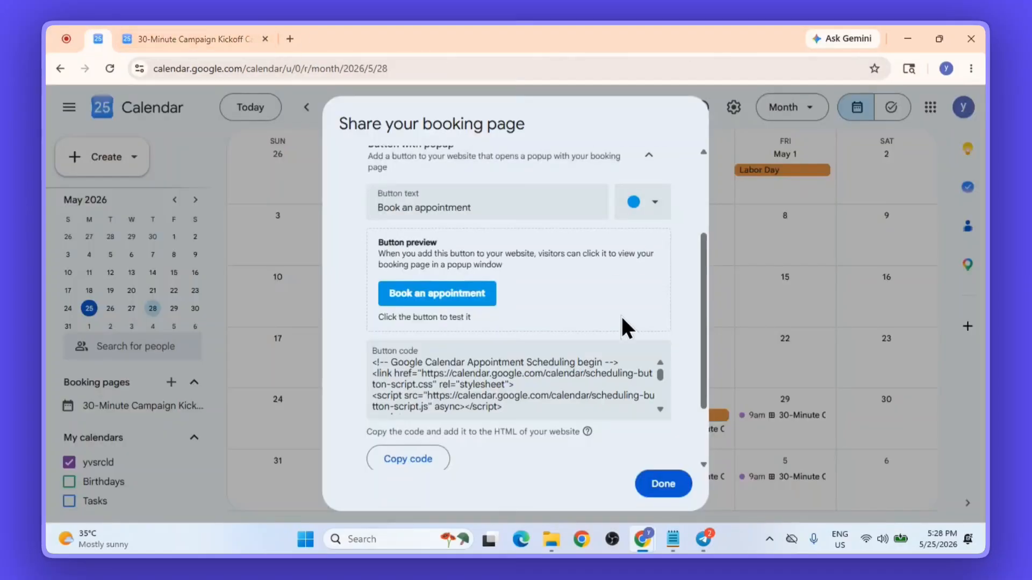
pyautogui.click(662, 483)
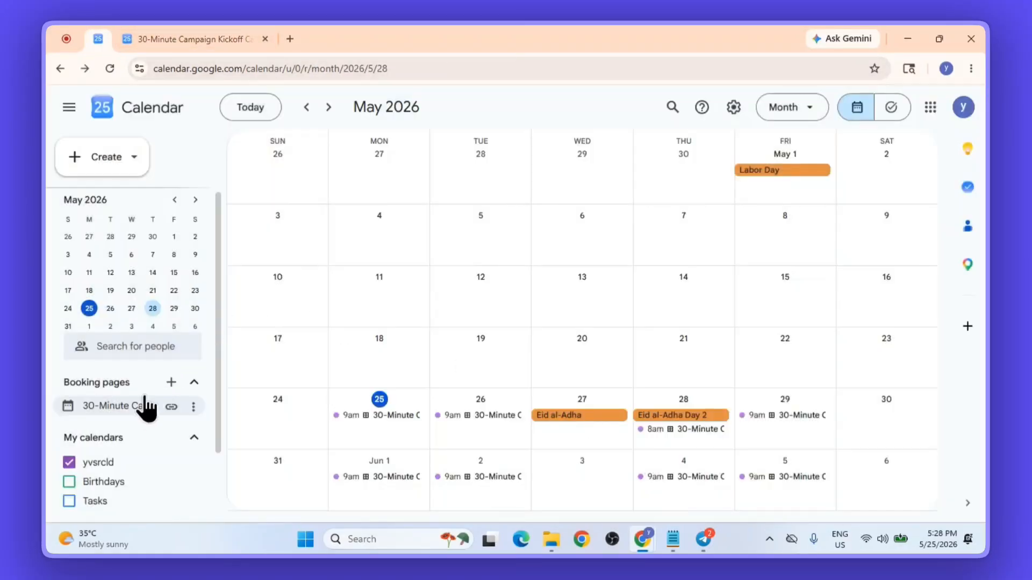